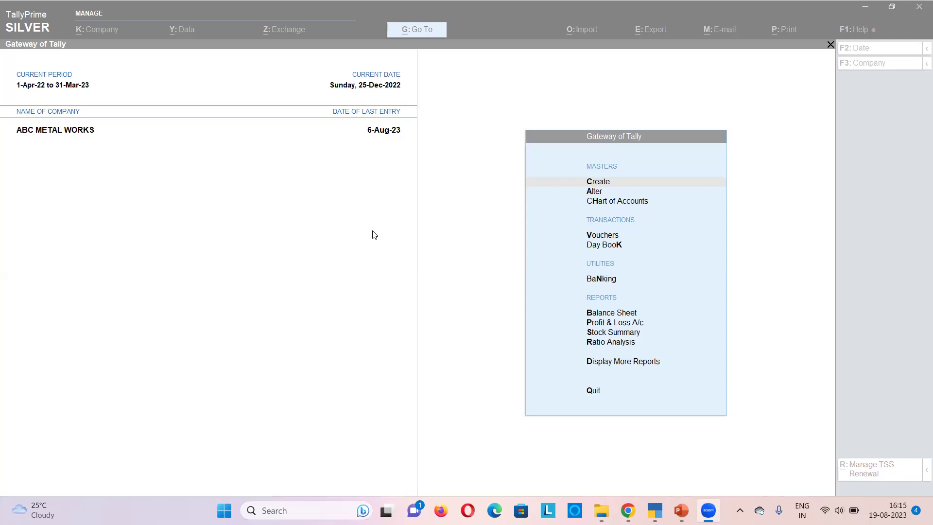
# Open the Day Book and set its period from 1-4-2022 to 31-3-23
pyautogui.click(402, 227)
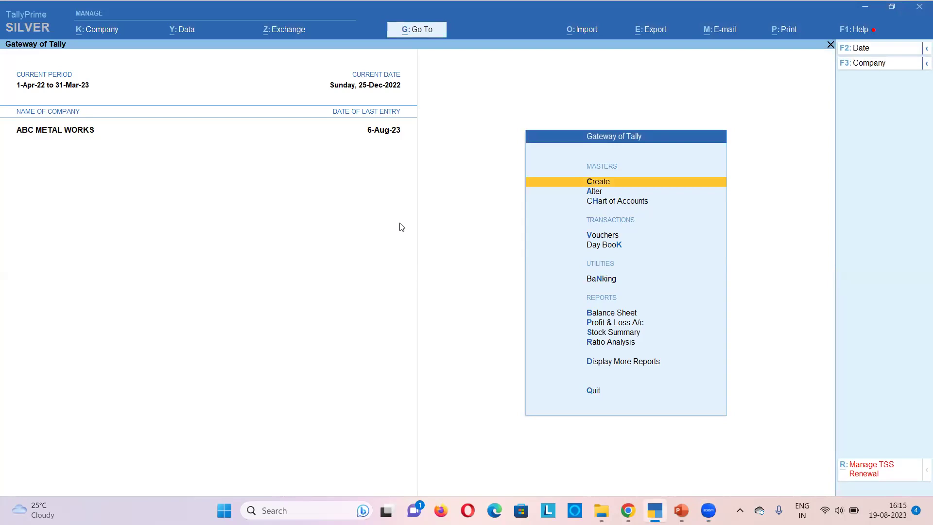
pyautogui.press('d')
pyautogui.press('d')
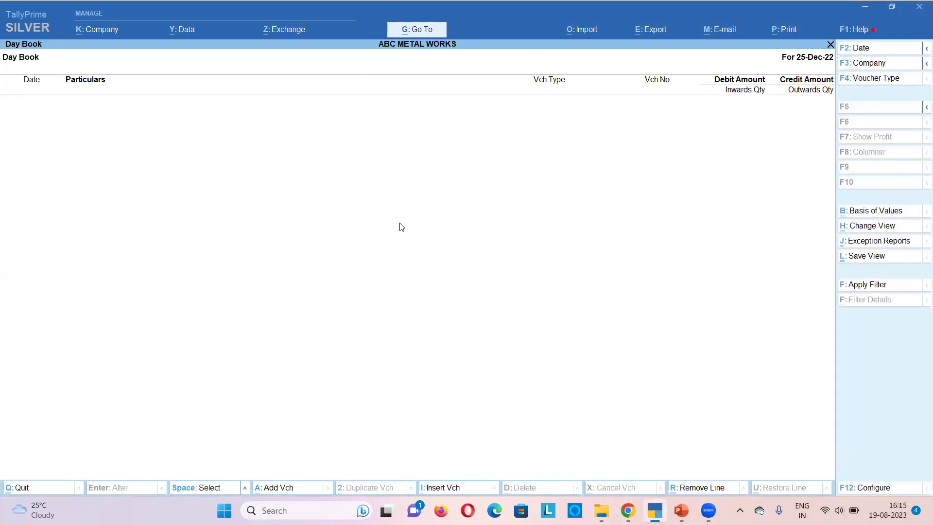
pyautogui.press('F2')
pyautogui.press('BackSpace')
pyautogui.write('1-4')
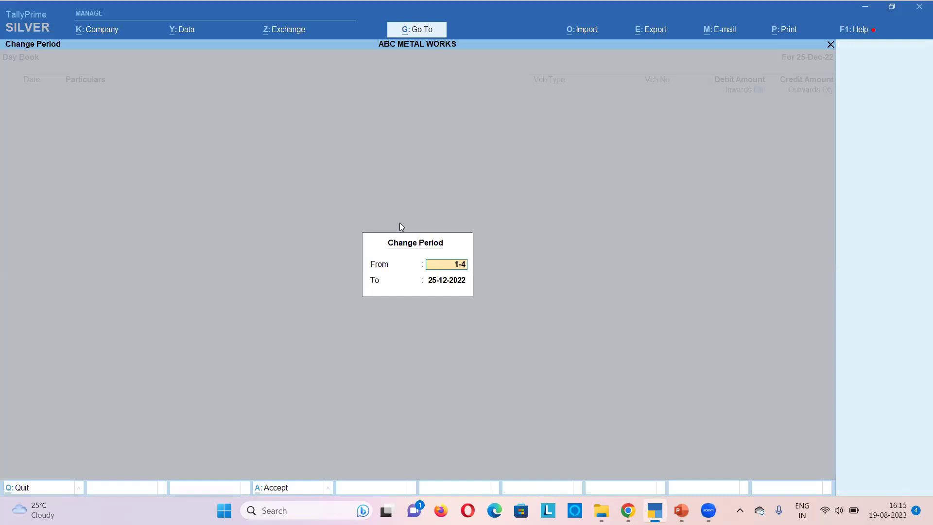
pyautogui.write('-202')
pyautogui.press('BackSpace')
pyautogui.write('022')
pyautogui.press('Return')
pyautogui.write('31-3-23')
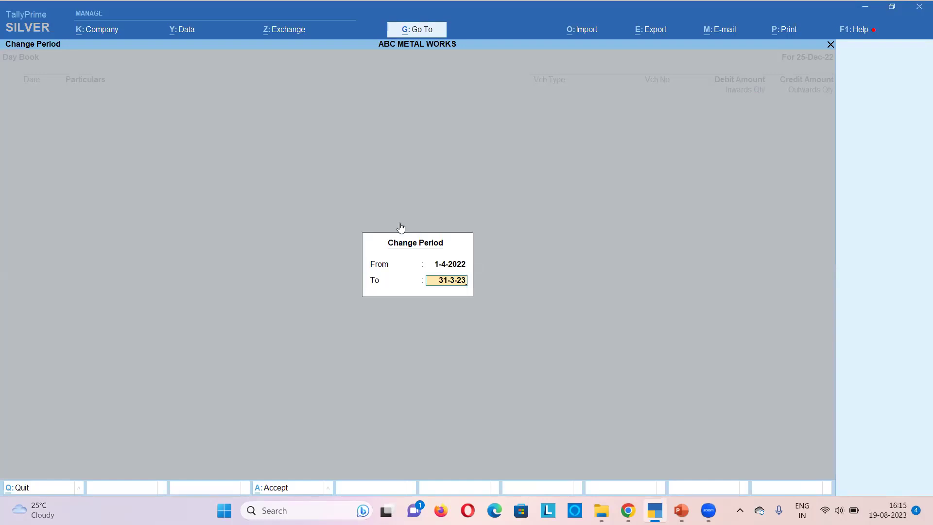
pyautogui.press('Return')
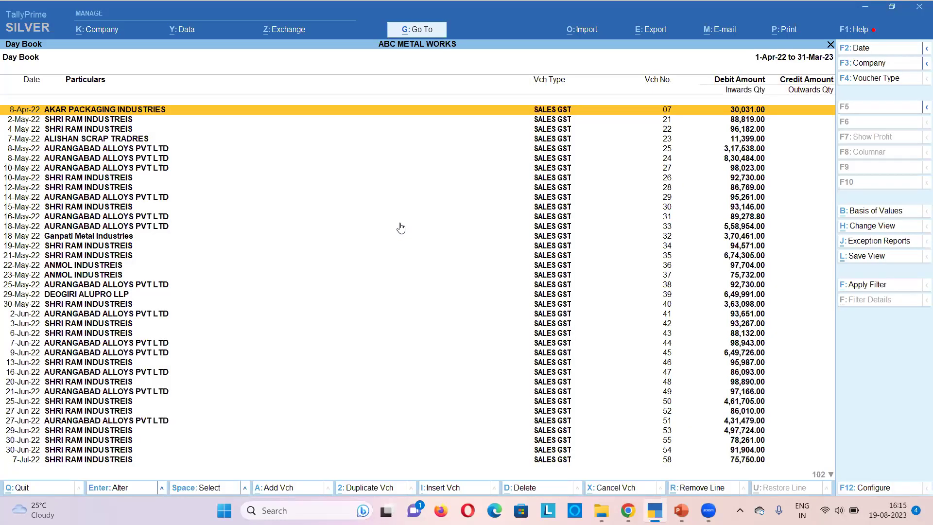
# Look through the Day Book vouchers from April 2022 to January 2023, then close the report
pyautogui.press('Down')
pyautogui.press('Down')
pyautogui.press('Down')
pyautogui.press('Down')
pyautogui.press('Down')
pyautogui.press('Down')
pyautogui.press('Down')
pyautogui.press('Down')
pyautogui.press('Down')
pyautogui.press('Down')
pyautogui.press('Down')
pyautogui.press('Down')
pyautogui.press('Down')
pyautogui.press('Down')
pyautogui.press('Down')
pyautogui.press('Down')
pyautogui.press('Down')
pyautogui.press('Down')
pyautogui.press('Down')
pyautogui.press('Down')
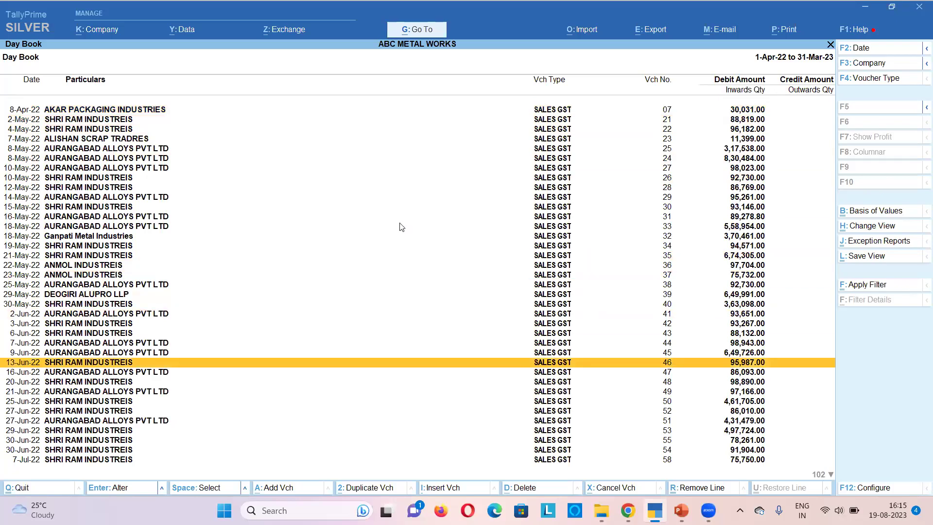
pyautogui.press('Down')
pyautogui.press('Down')
pyautogui.press('Down')
pyautogui.press('Down')
pyautogui.press('Down')
pyautogui.press('Down')
pyautogui.press('Down')
pyautogui.press('Down')
pyautogui.press('Down')
pyautogui.press('Down')
pyautogui.press('Down')
pyautogui.press('Down')
pyautogui.press('Down')
pyautogui.press('Down')
pyautogui.press('Down')
pyautogui.press('Down')
pyautogui.press('Down')
pyautogui.press('Down')
pyautogui.press('Down')
pyautogui.press('Down')
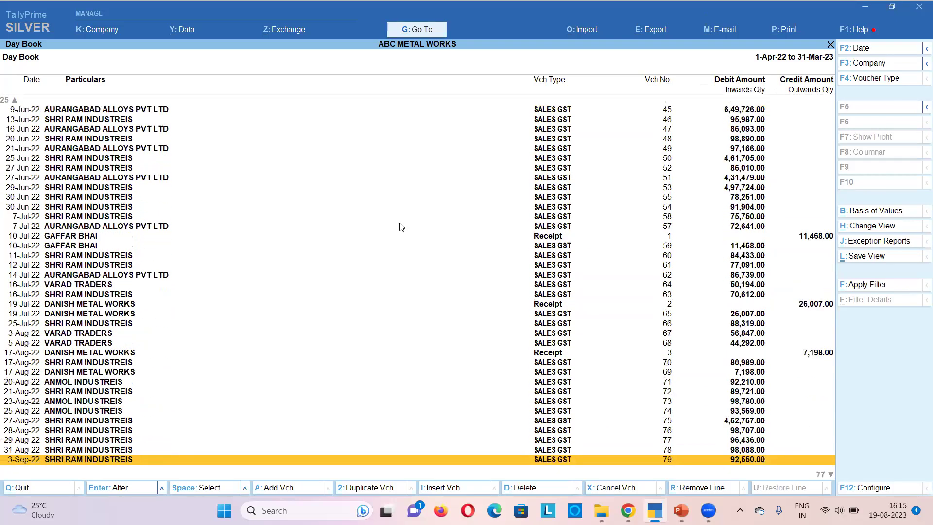
pyautogui.press('Down')
pyautogui.press('Down')
pyautogui.press('Down')
pyautogui.press('Down')
pyautogui.press('Down')
pyautogui.press('Down')
pyautogui.press('Down')
pyautogui.press('Down')
pyautogui.press('Down')
pyautogui.press('Down')
pyautogui.press('Down')
pyautogui.press('Down')
pyautogui.press('Down')
pyautogui.press('Down')
pyautogui.press('Down')
pyautogui.press('Down')
pyautogui.press('Down')
pyautogui.press('Down')
pyautogui.press('Down')
pyautogui.press('Down')
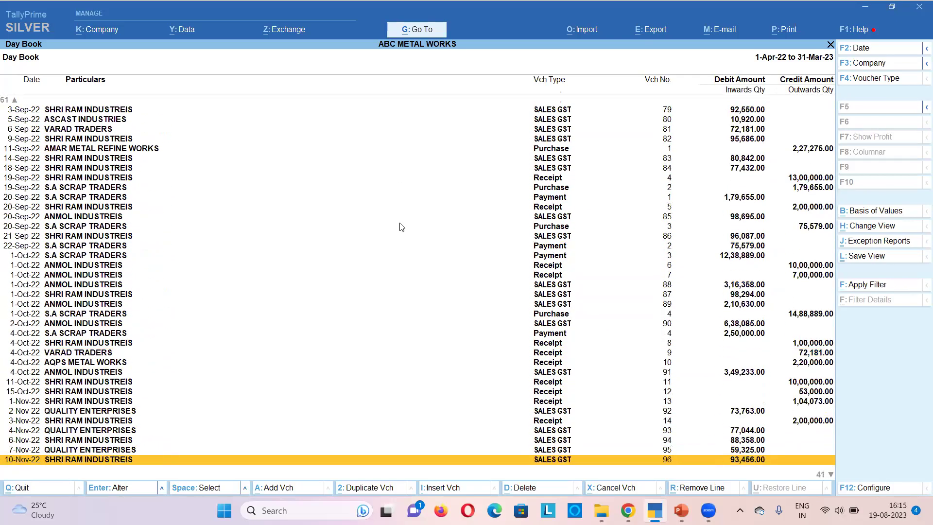
pyautogui.press('Down')
pyautogui.press('Down')
pyautogui.press('Down')
pyautogui.press('Down')
pyautogui.press('Down')
pyautogui.press('Down')
pyautogui.press('Down')
pyautogui.press('Down')
pyautogui.press('Down')
pyautogui.press('Down')
pyautogui.press('Down')
pyautogui.press('Down')
pyautogui.press('Down')
pyautogui.press('Down')
pyautogui.press('Down')
pyautogui.press('Down')
pyautogui.press('Down')
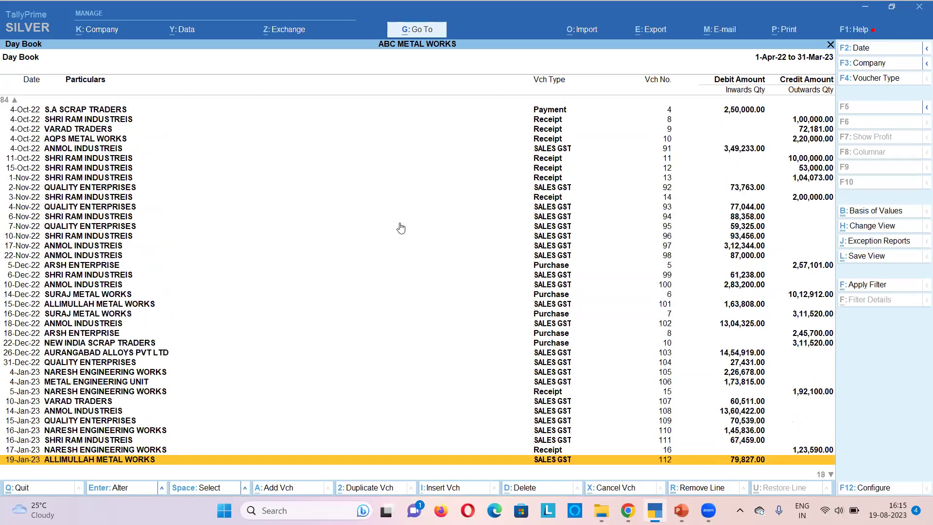
pyautogui.press('Escape')
# Open the GSTR-1 report from the GST reports
pyautogui.press('Down')
pyautogui.press('Down')
pyautogui.press('Down')
pyautogui.press('Down')
pyautogui.press('Down')
pyautogui.press('Down')
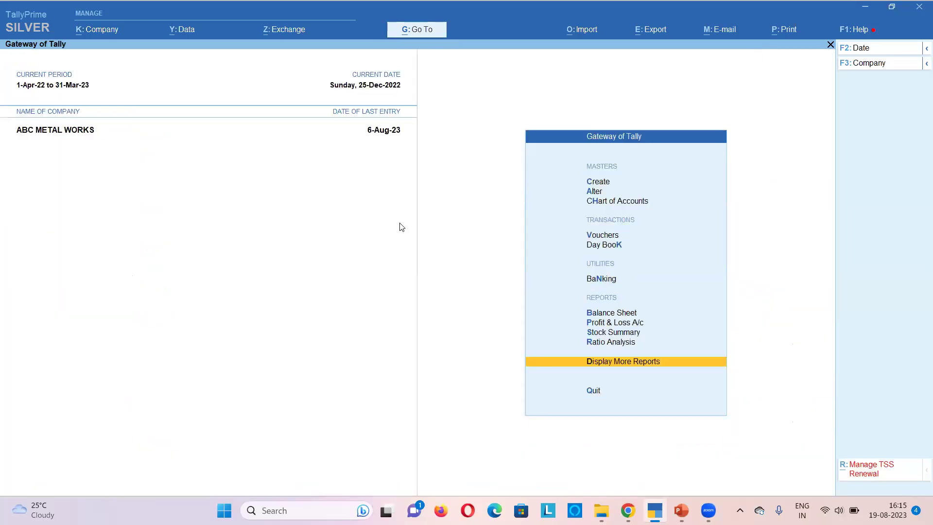
pyautogui.press('Return')
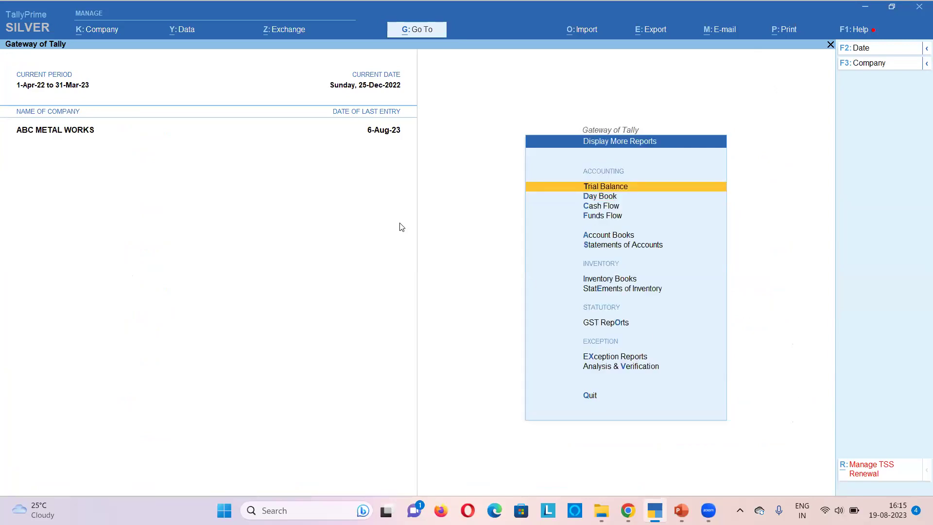
pyautogui.press('Down')
pyautogui.press('Down')
pyautogui.press('Down')
pyautogui.press('Down')
pyautogui.press('Down')
pyautogui.press('Down')
pyautogui.press('Down')
pyautogui.press('Down')
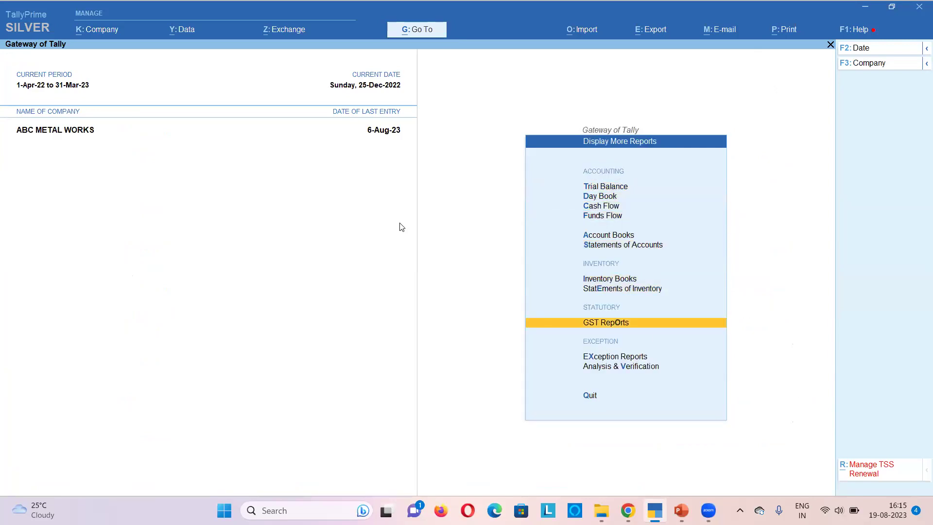
pyautogui.press('Return')
pyautogui.press('Down')
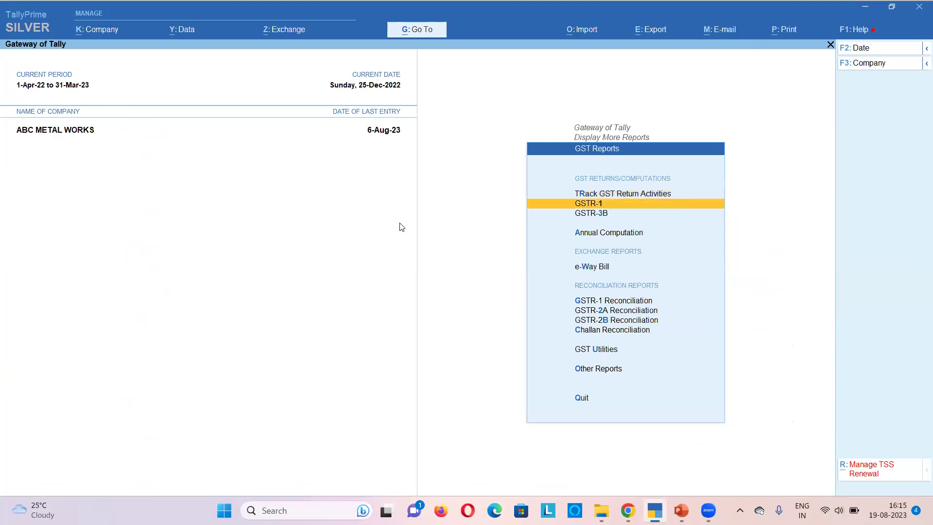
pyautogui.press('Return')
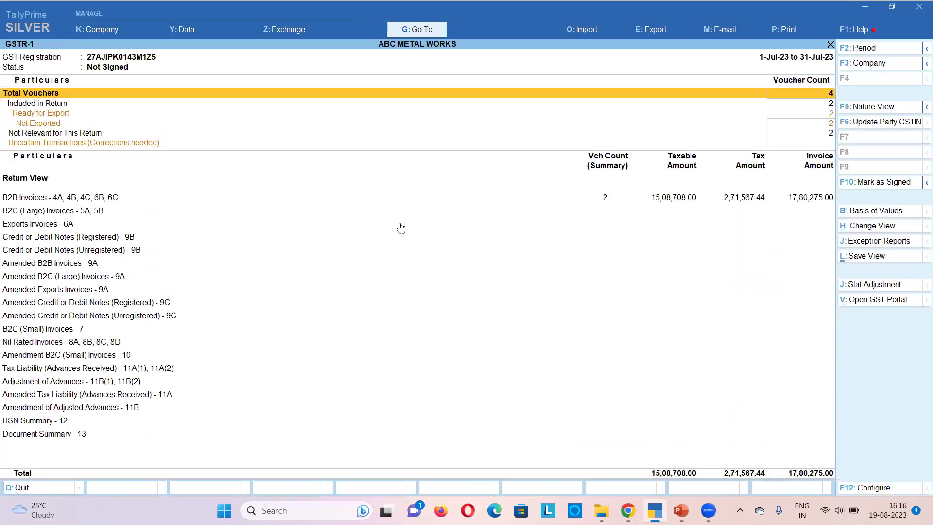
# Go through the GSTR-1 voucher categories and open the summary of B2B Invoices - 4A, 4B, 4C, 6B, 6C
pyautogui.press('Down')
pyautogui.press('Down')
pyautogui.press('Down')
pyautogui.press('Down')
pyautogui.press('Down')
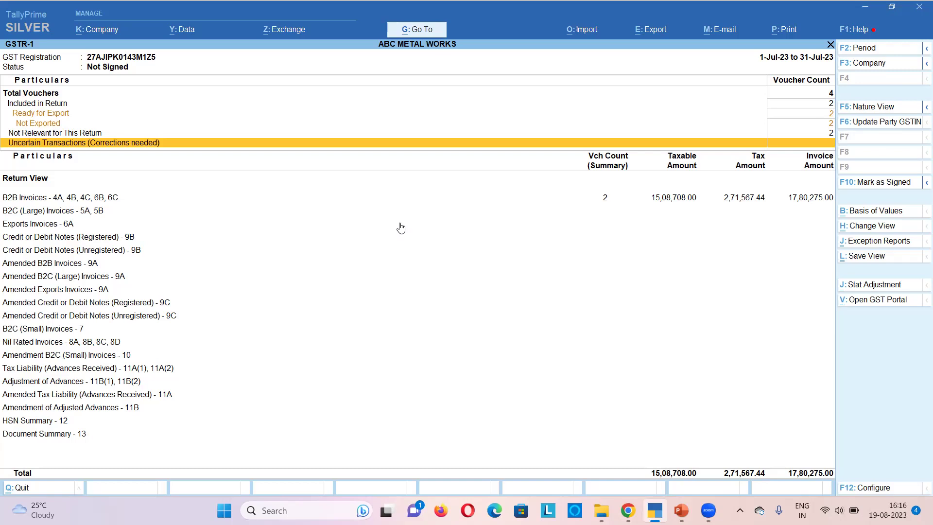
pyautogui.press('Down')
pyautogui.press('Down')
pyautogui.press('Up')
pyautogui.press('Return')
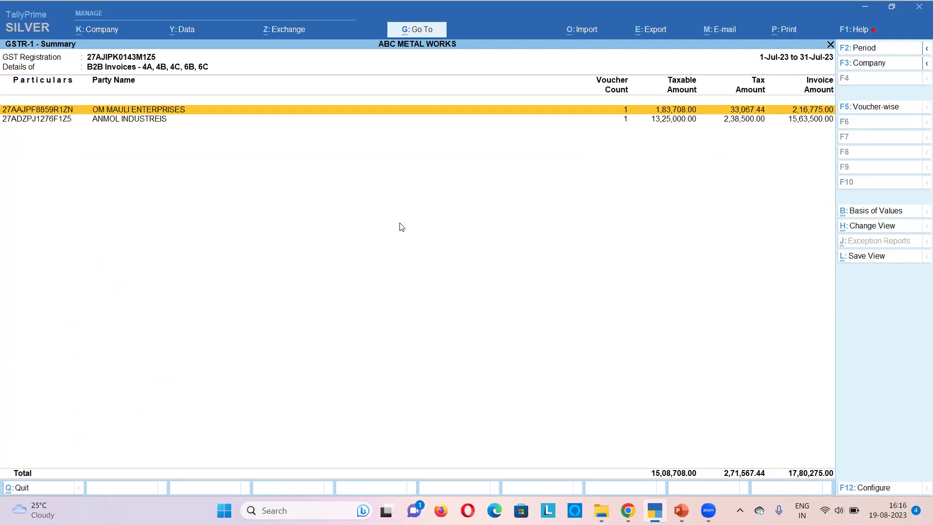
# View the B2B invoice summary for the period 1-4-2022 to 31-3-23, then return to the GSTR-1 overview
pyautogui.hotkey('alt', 'F2')
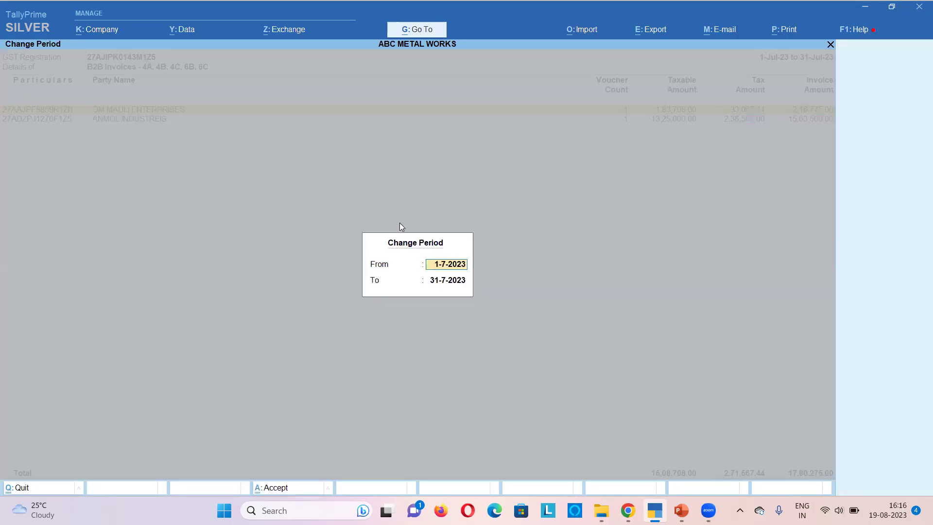
pyautogui.press('BackSpace')
pyautogui.write('1-4-2022')
pyautogui.press('Return')
pyautogui.write('31-3')
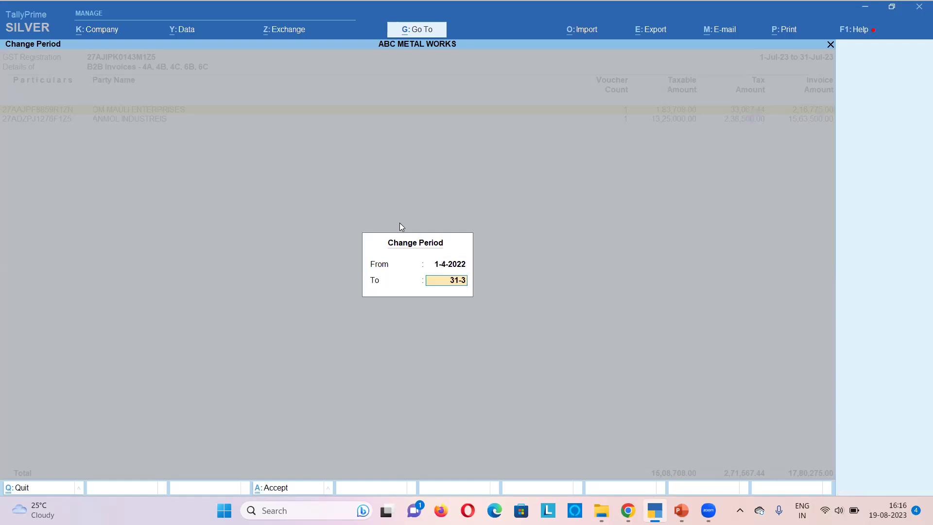
pyautogui.write('-23')
pyautogui.press('Return')
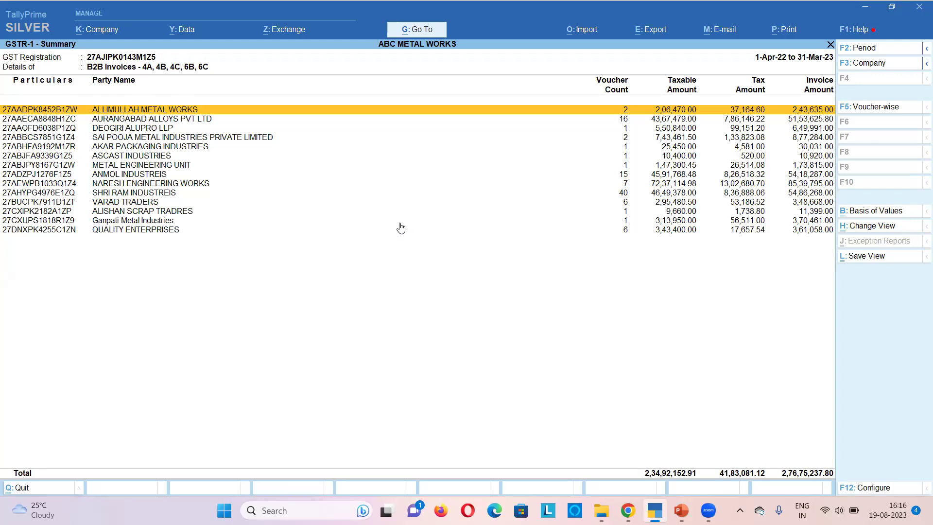
pyautogui.press('Escape')
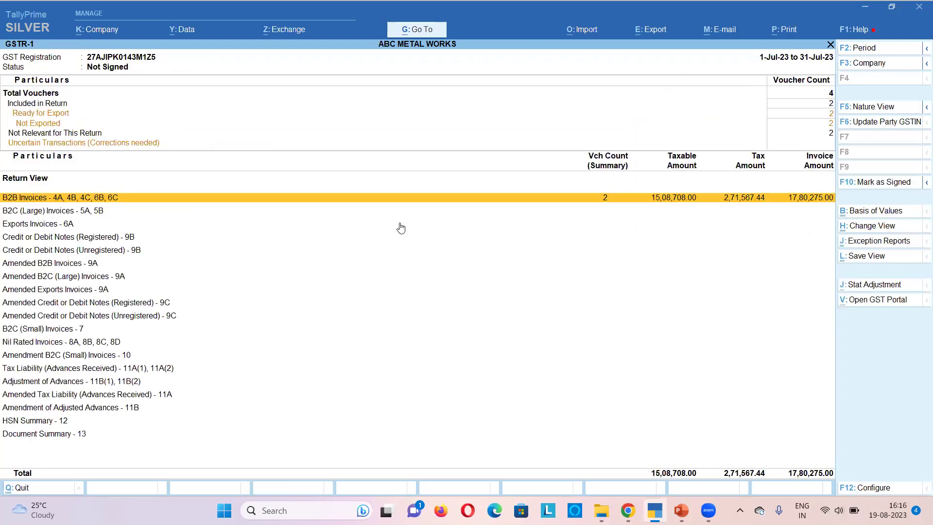
# Open the GST returns export for GSTR-1
pyautogui.press('alt')
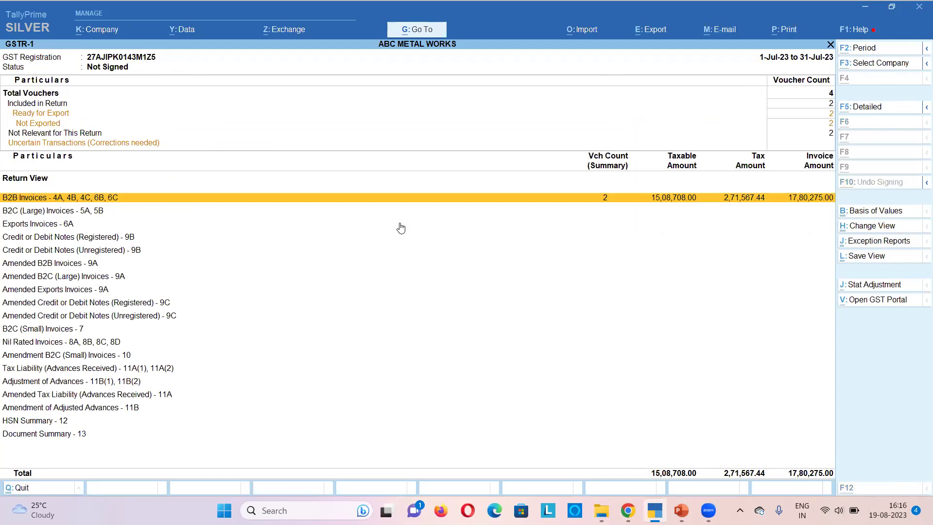
pyautogui.hotkey('alt', 'e')
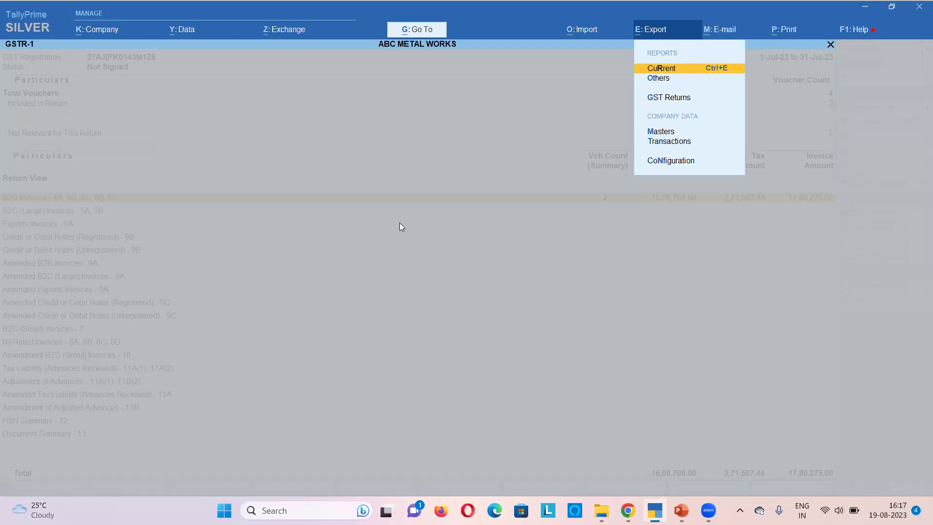
pyautogui.press('Down')
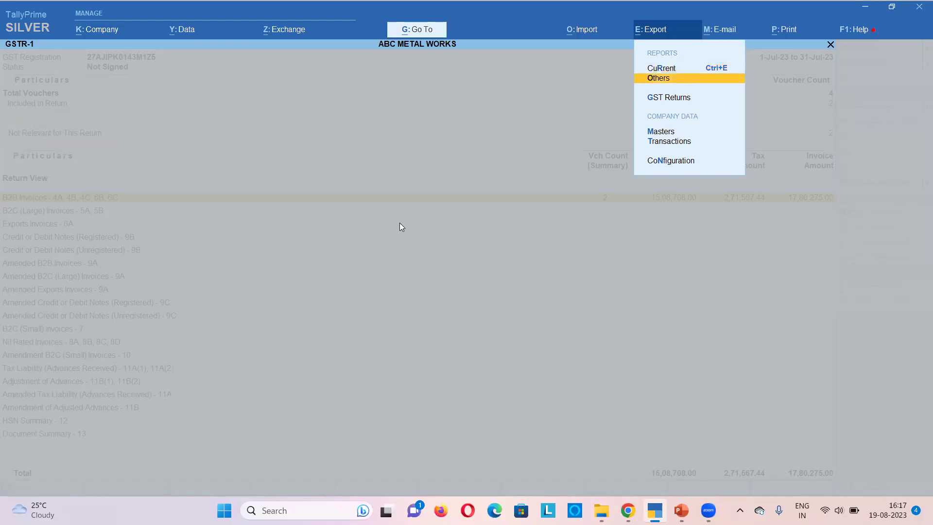
pyautogui.press('Down')
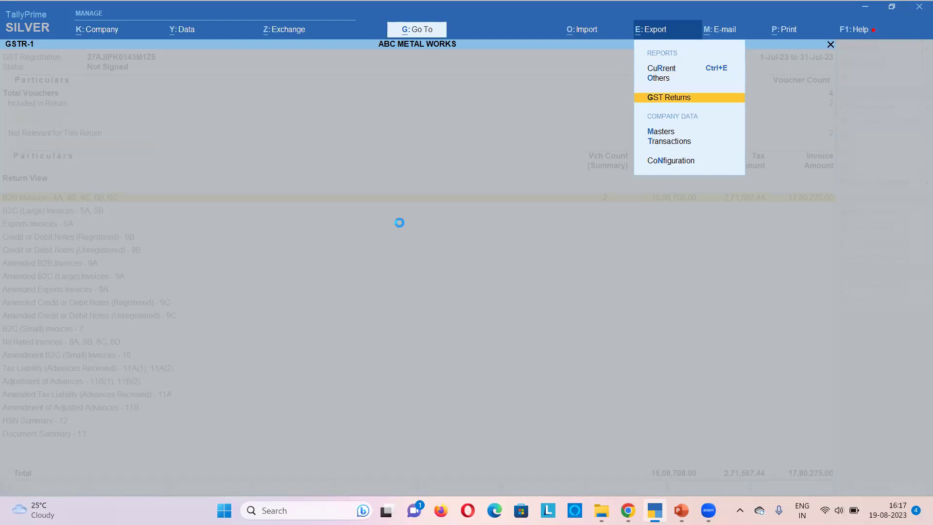
pyautogui.press('Return')
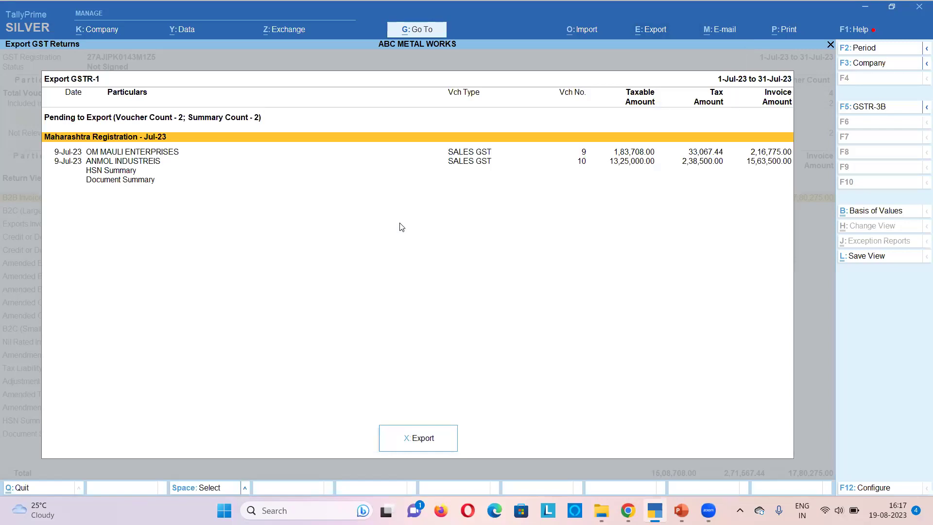
# Set the export's basis of values to include transactions where no action is required
pyautogui.click(864, 212)
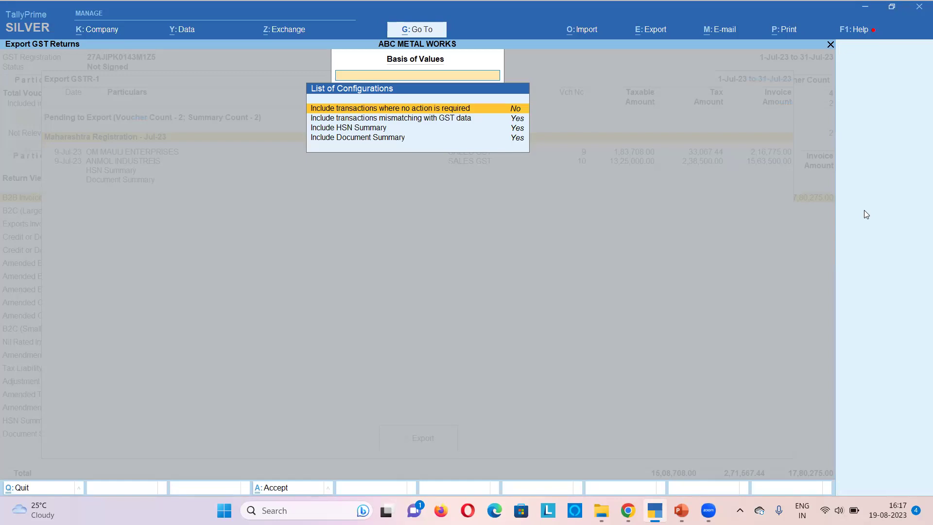
pyautogui.press('Return')
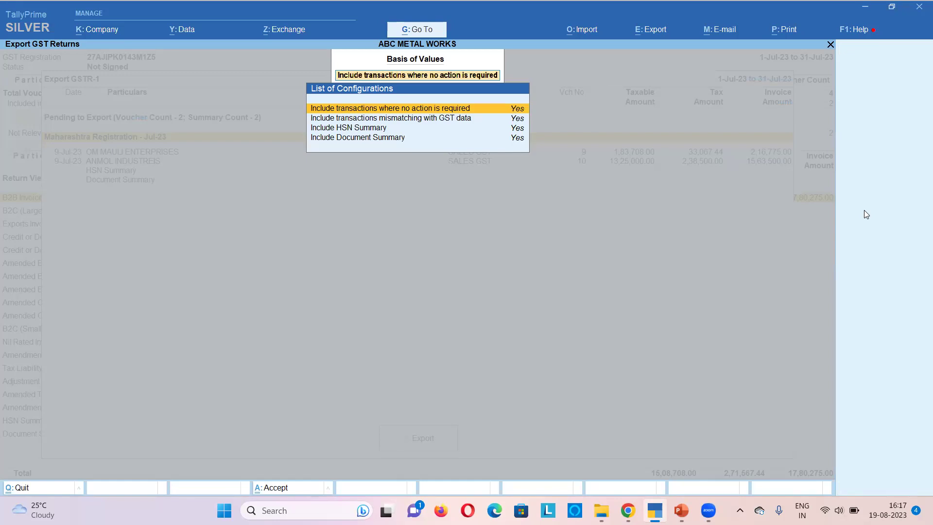
pyautogui.press('Down')
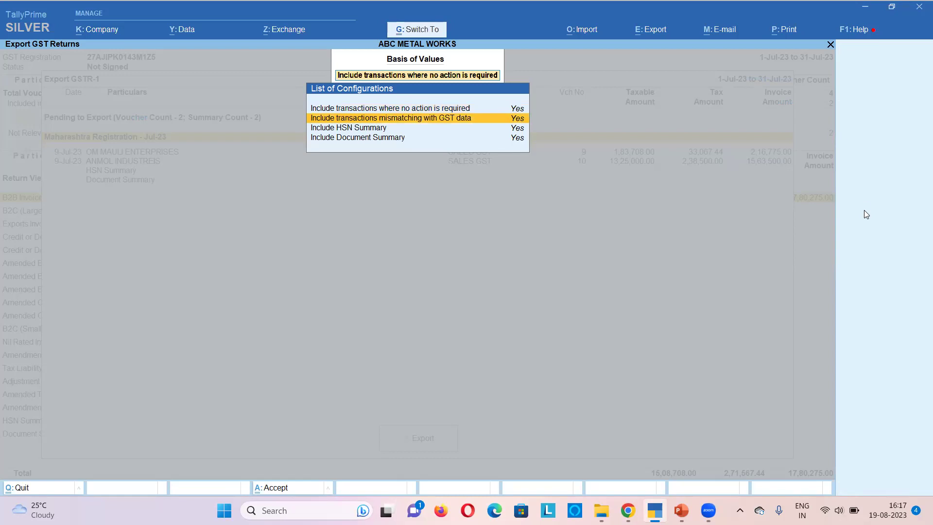
pyautogui.hotkey('ctrl', 'a')
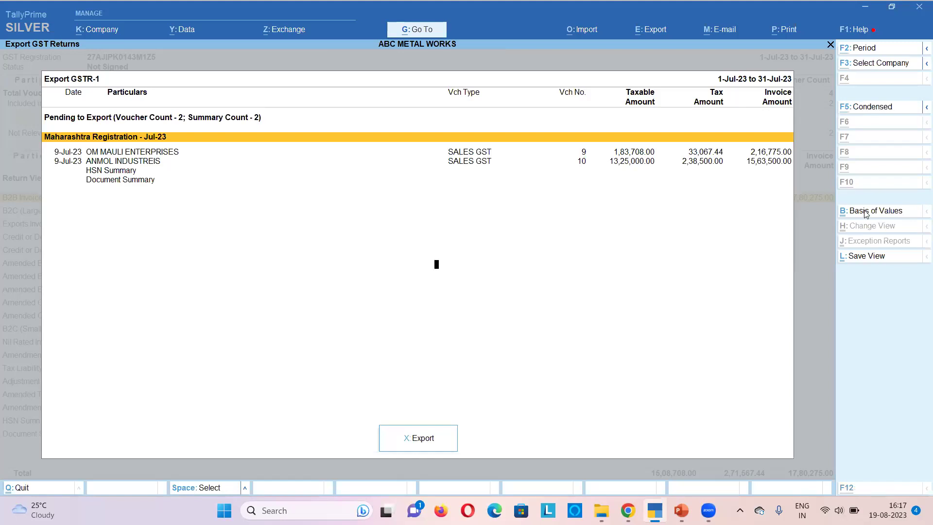
# Set the GSTR-1 export period to May 2023, using May for both the start and the end
pyautogui.hotkey('alt', 'F2')
pyautogui.write('may')
pyautogui.press('Return')
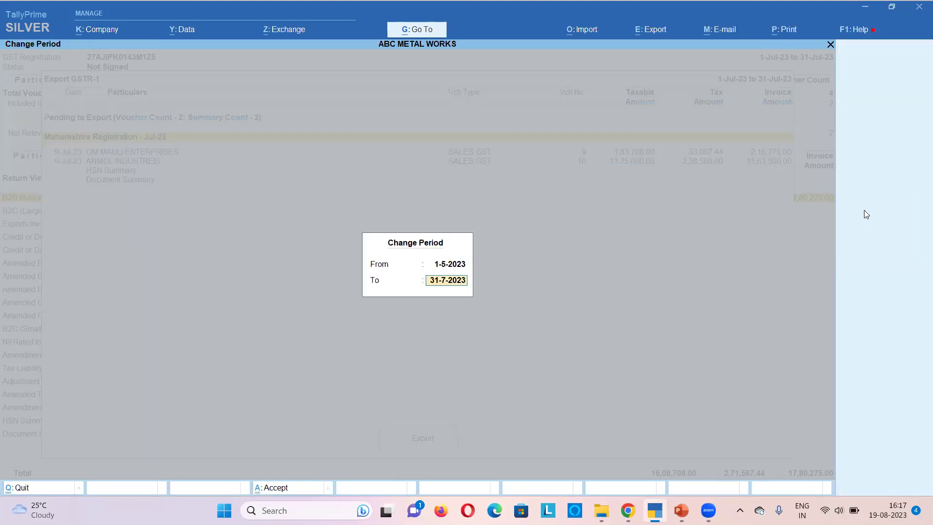
pyautogui.write('may')
pyautogui.press('Return')
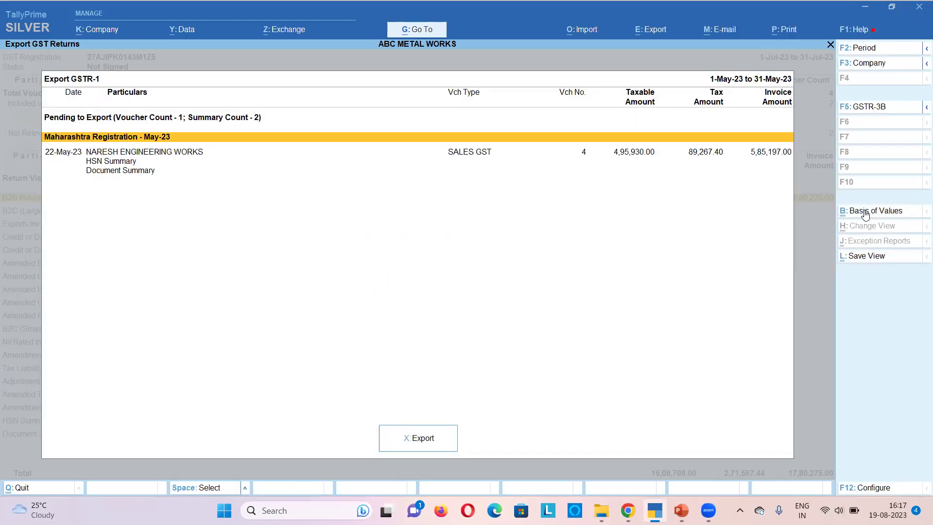
# Start the May 2023 GSTR-1 export and keep Excel (Spreadsheet) as the file format in its configuration
pyautogui.press('Down')
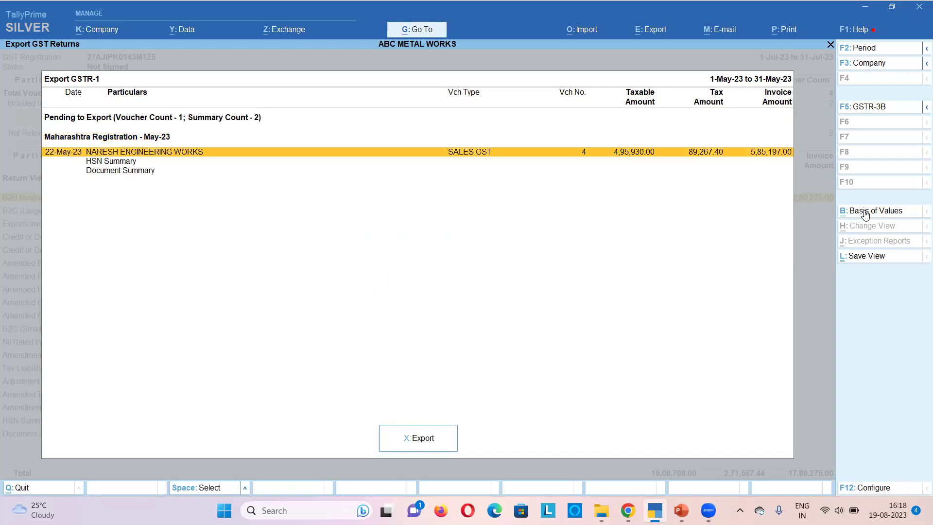
pyautogui.click(421, 438)
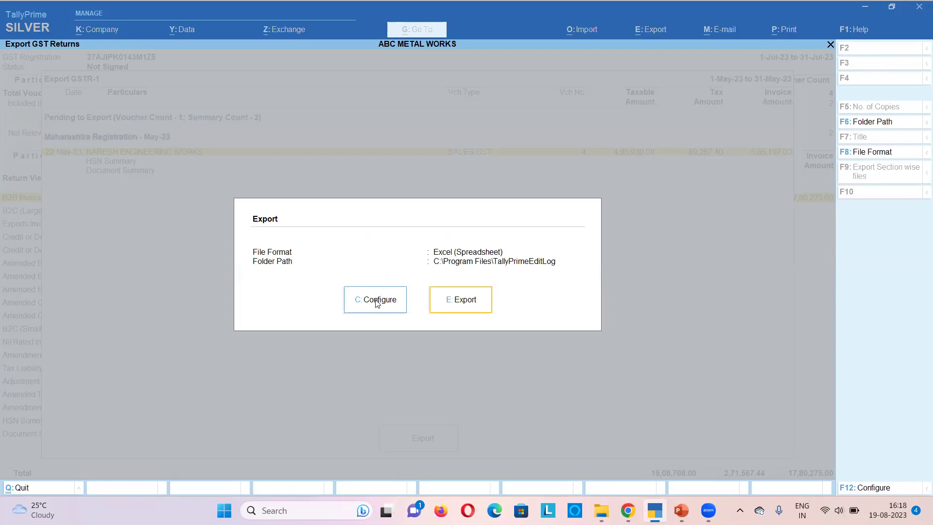
pyautogui.click(377, 303)
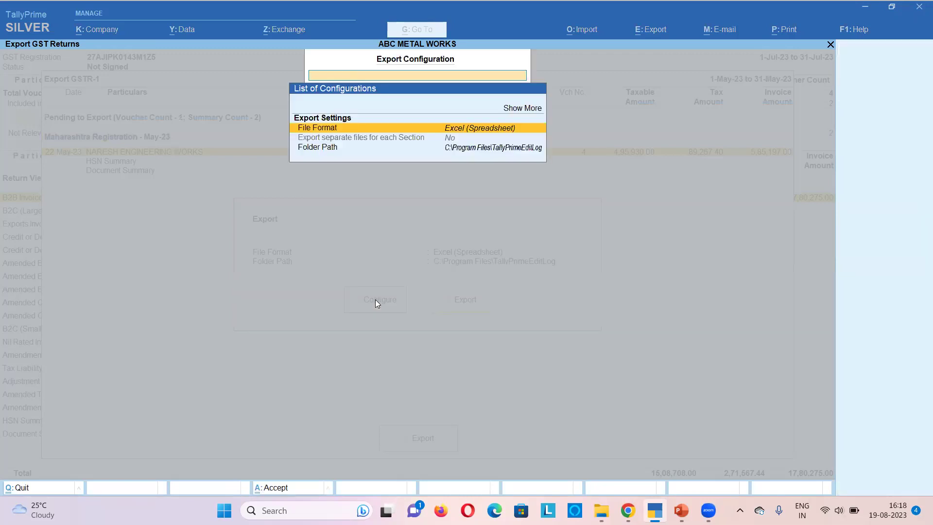
pyautogui.press('Return')
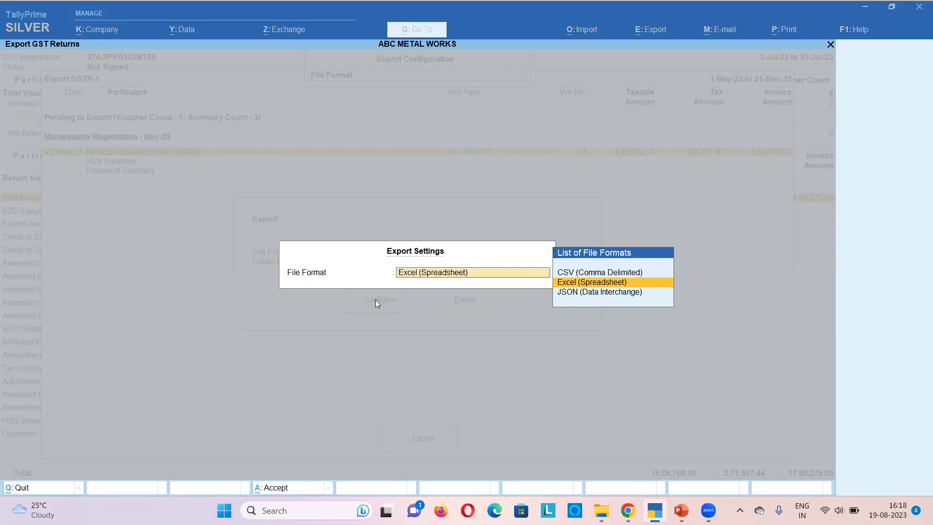
pyautogui.press('Down')
pyautogui.press('Up')
pyautogui.press('Return')
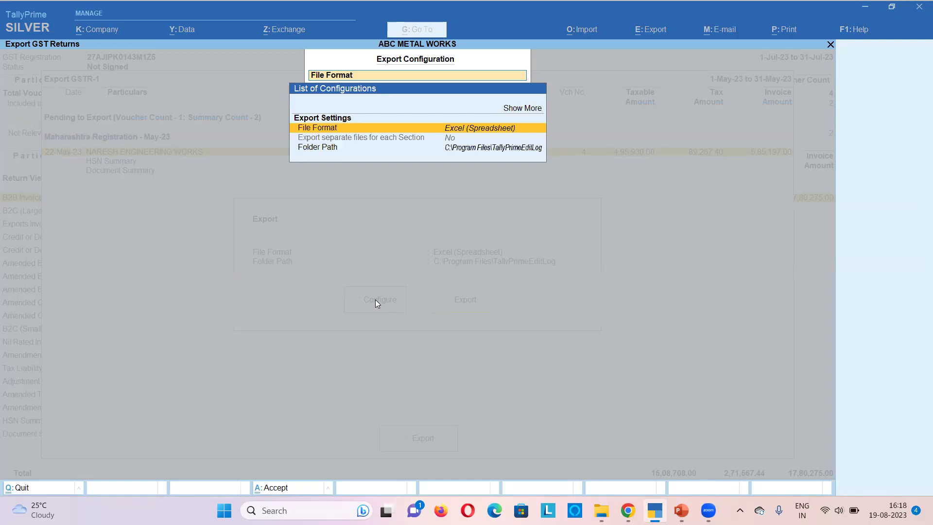
# Set the export folder to 3.0 data on the Desktop, accept the configuration and export the return
pyautogui.press('Down')
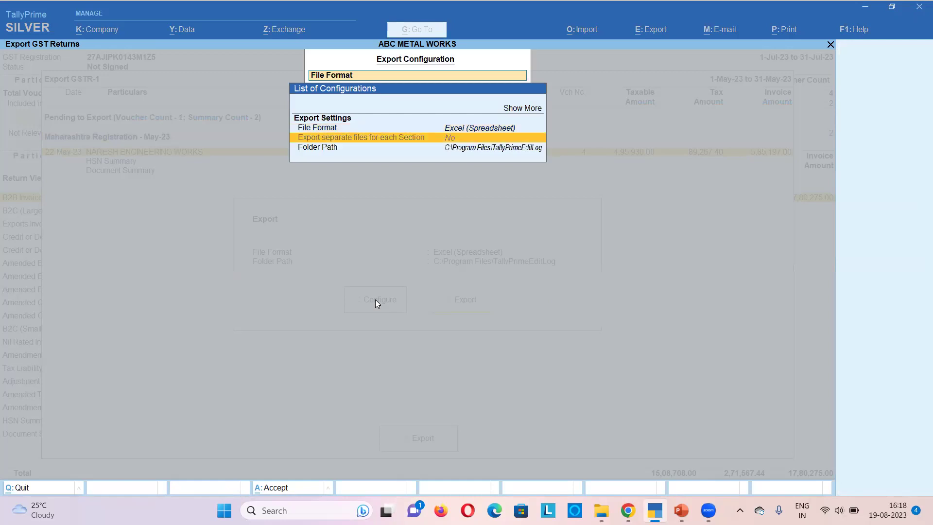
pyautogui.press('Down')
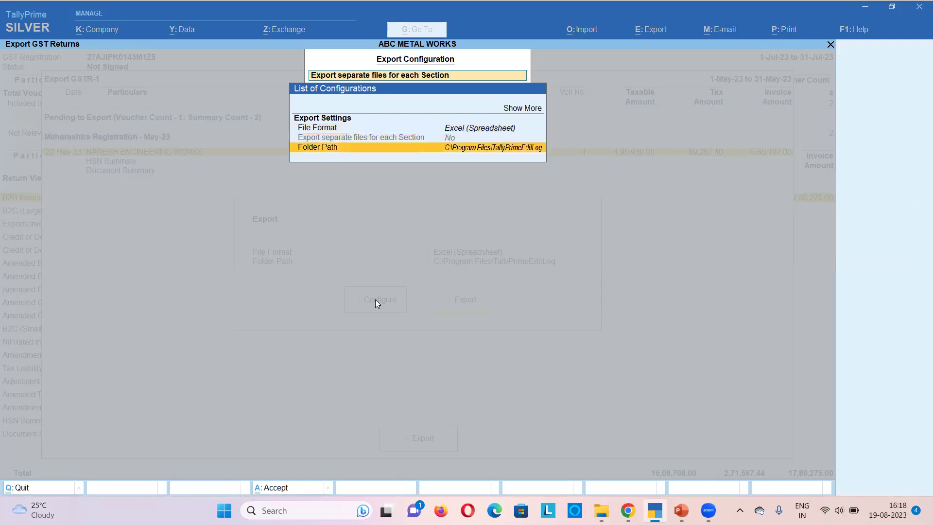
pyautogui.press('Return')
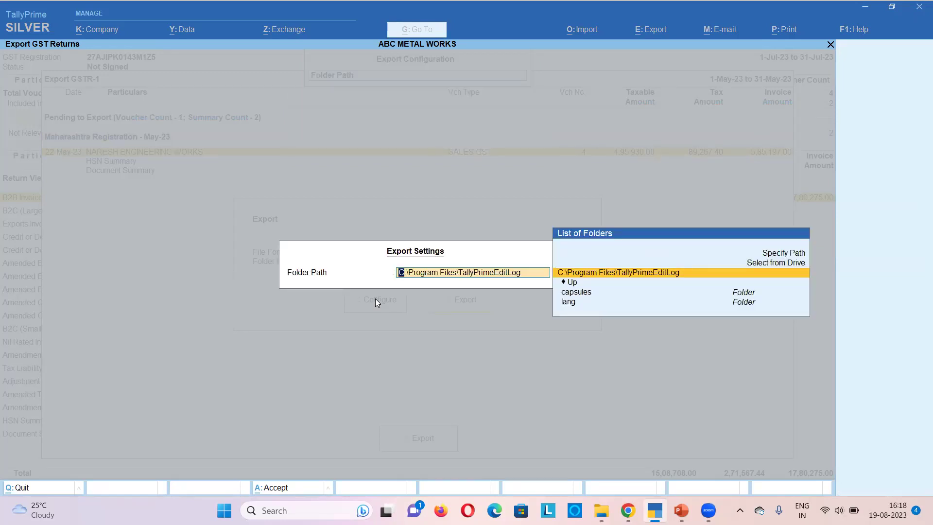
pyautogui.press('Up')
pyautogui.press('Return')
pyautogui.press('Down')
pyautogui.press('Down')
pyautogui.press('Up')
pyautogui.press('Down')
pyautogui.press('Return')
pyautogui.press('Down')
pyautogui.press('Down')
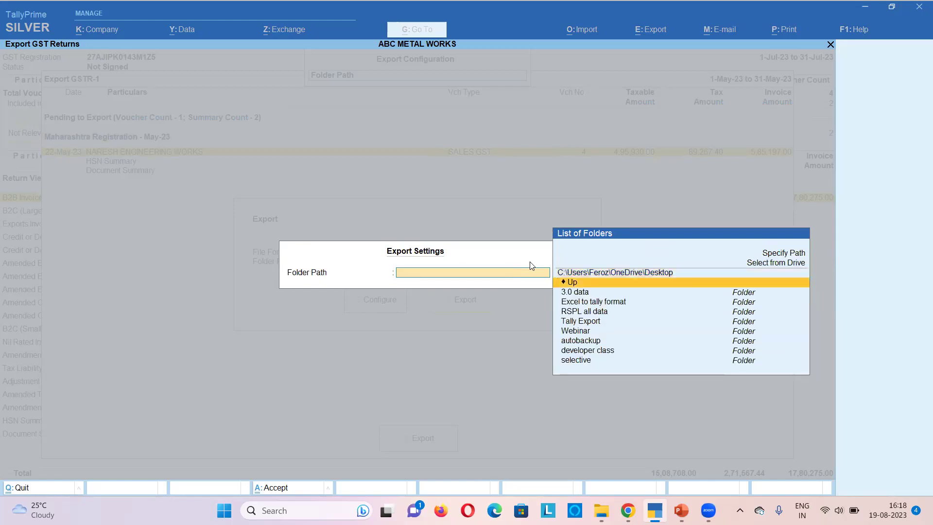
pyautogui.press('Return')
pyautogui.press('Return')
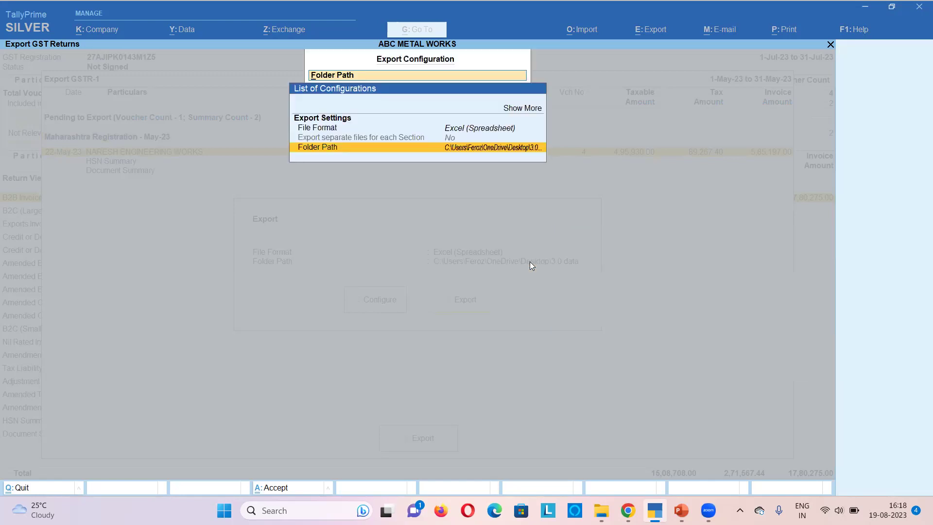
pyautogui.hotkey('ctrl', 'a')
pyautogui.press('Return')
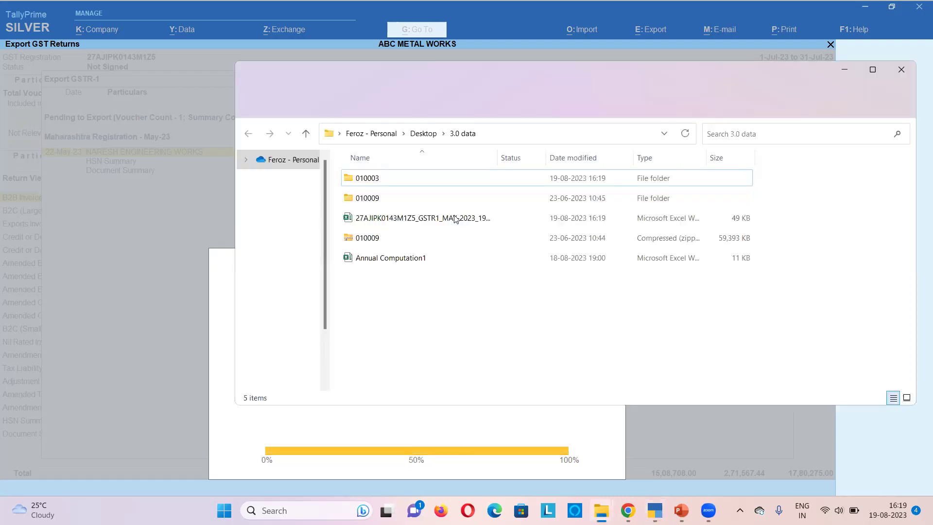
# Open the exported May 2023 GSTR-1 workbook in Excel, look through its section sheets from docs back to b2cs, and close it
pyautogui.doubleClick(395, 219)
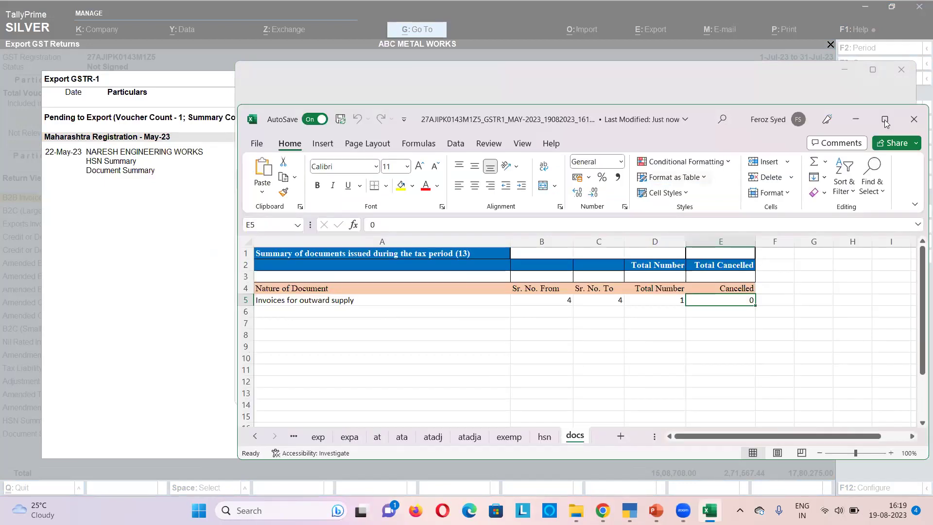
pyautogui.click(887, 121)
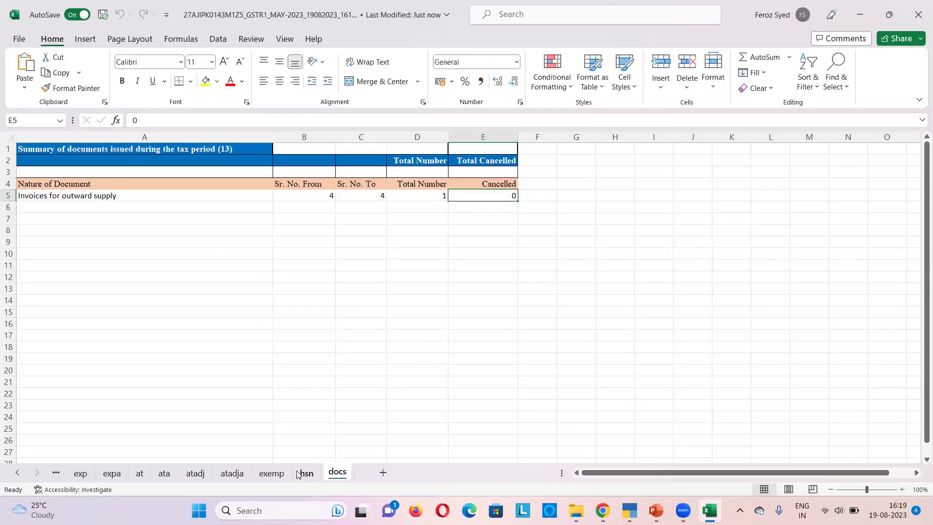
pyautogui.click(306, 472)
pyautogui.click(272, 473)
pyautogui.click(234, 474)
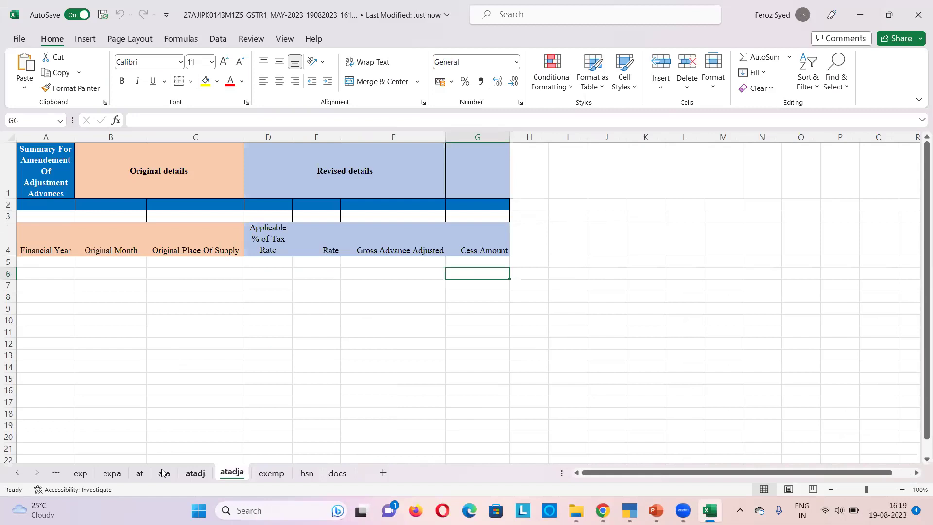
pyautogui.click(112, 473)
pyautogui.click(80, 473)
pyautogui.click(56, 472)
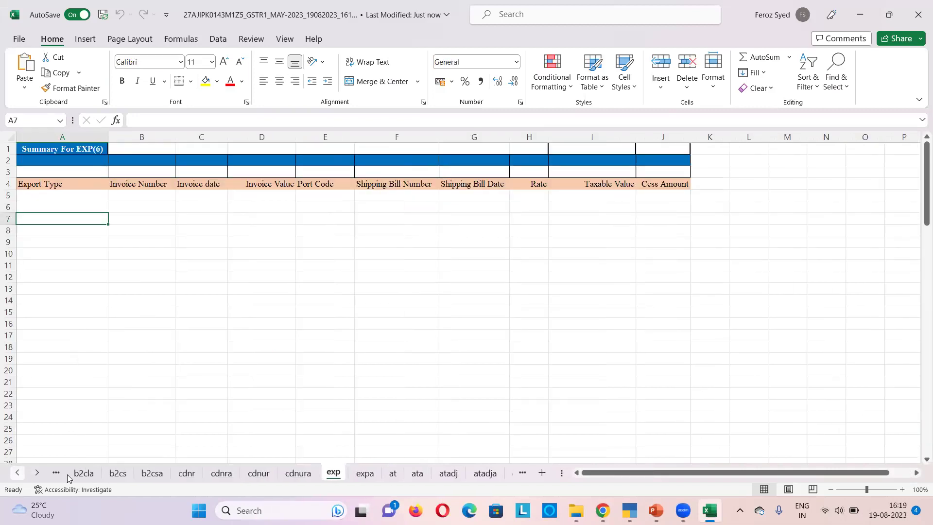
pyautogui.click(118, 473)
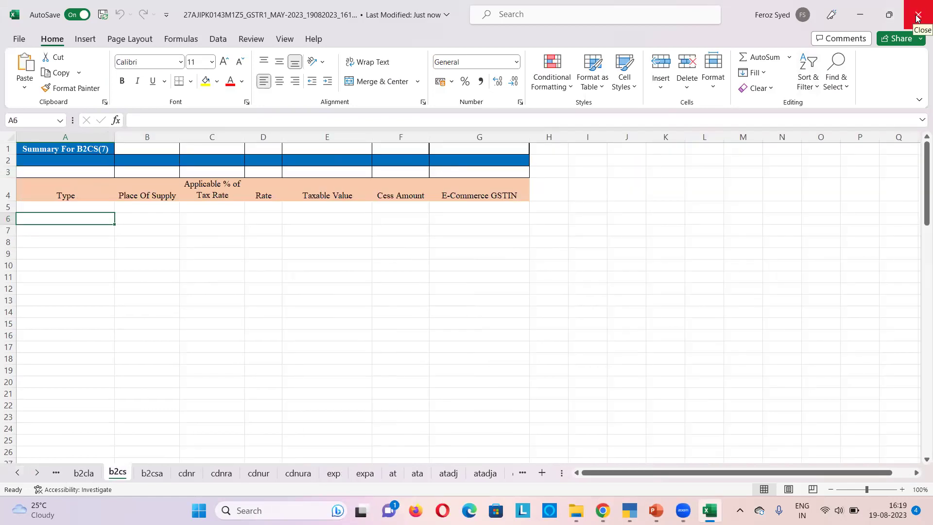
pyautogui.click(917, 18)
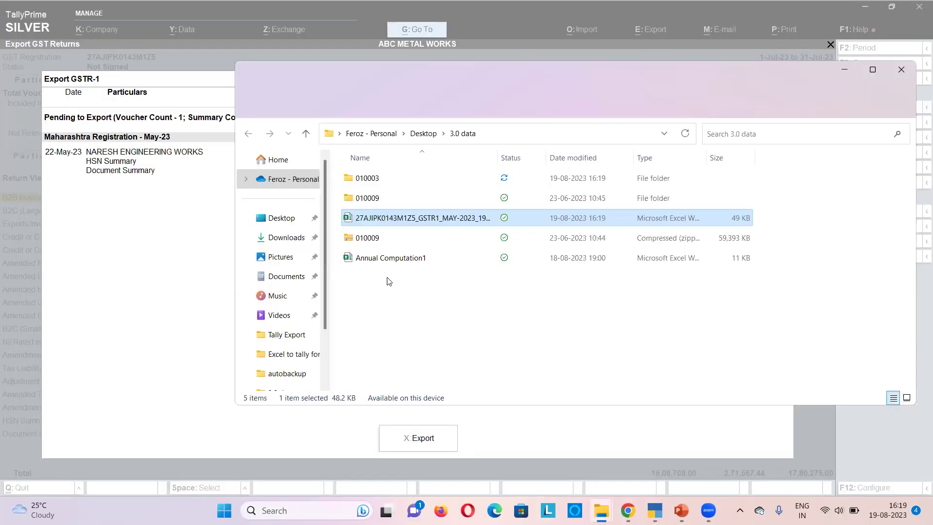
pyautogui.click(844, 69)
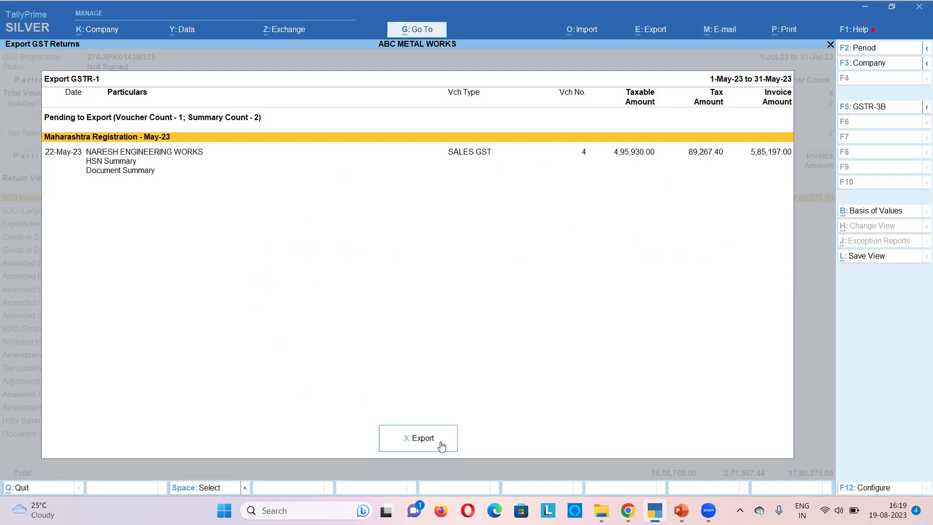
# Leave the GST returns export and the GSTR-1 report, and open the Annual Computation report
pyautogui.click(870, 111)
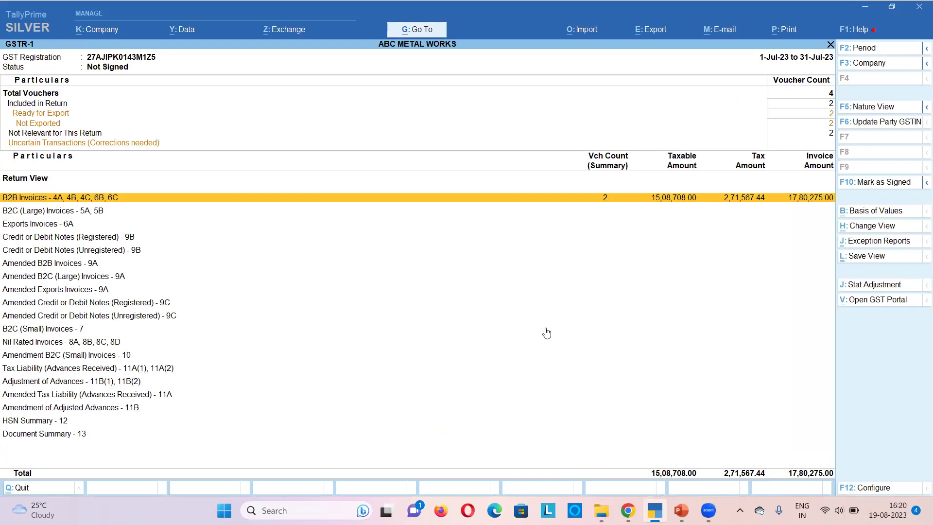
pyautogui.press('Escape')
pyautogui.press('Down')
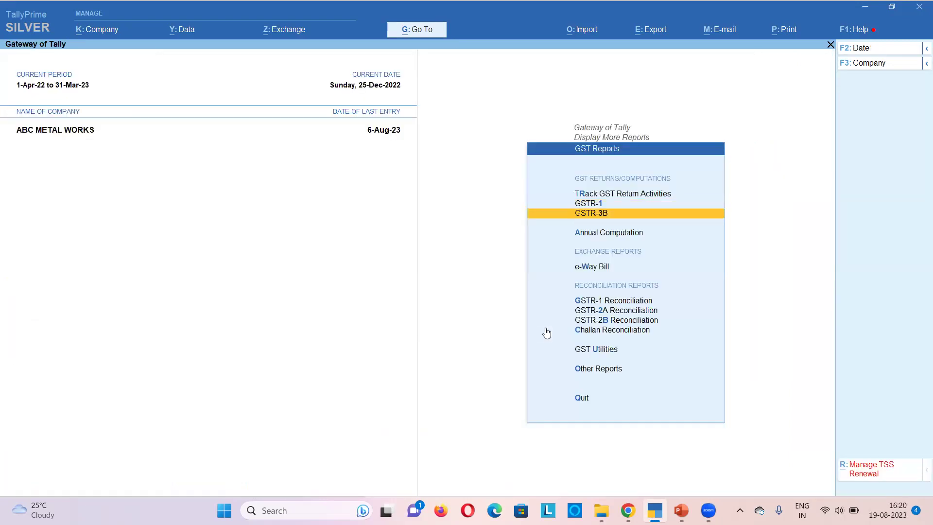
pyautogui.press('Down')
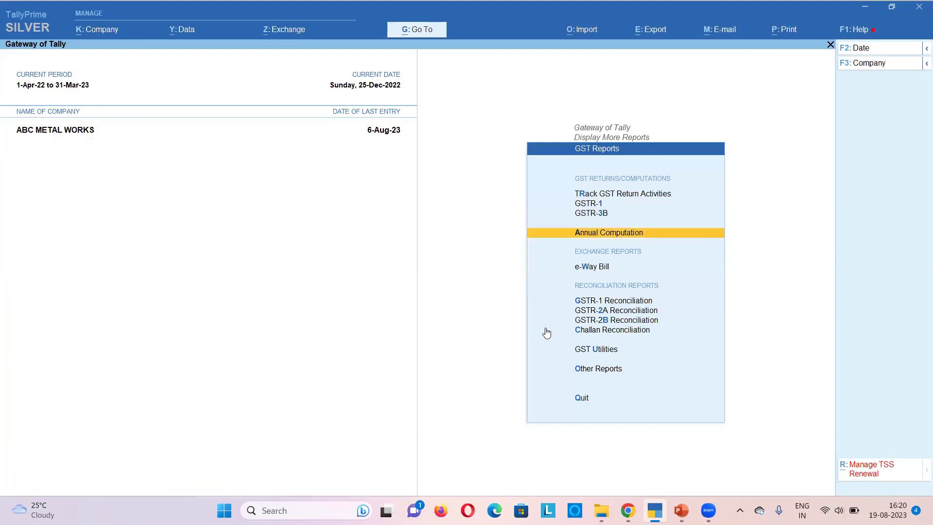
pyautogui.press('Return')
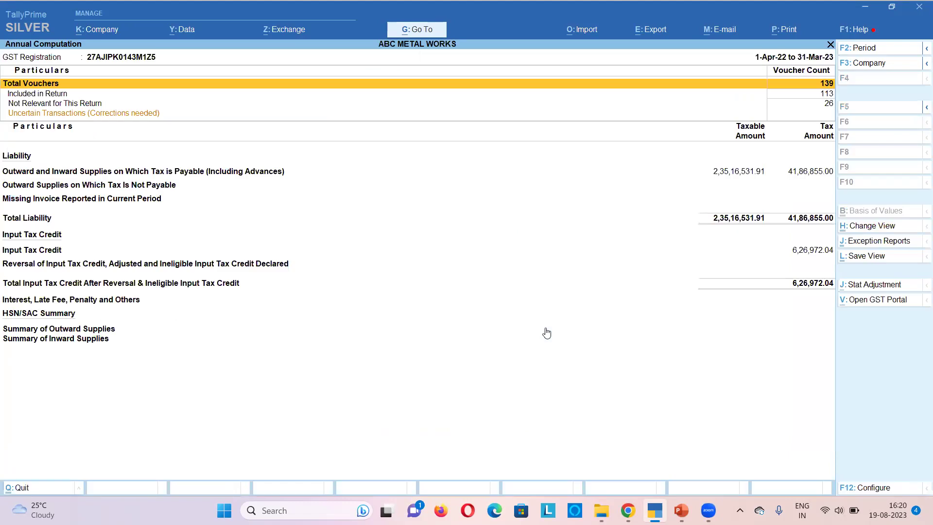
# Set the Annual Computation period from 1-4-22 to 31-3-2023
pyautogui.press('F2')
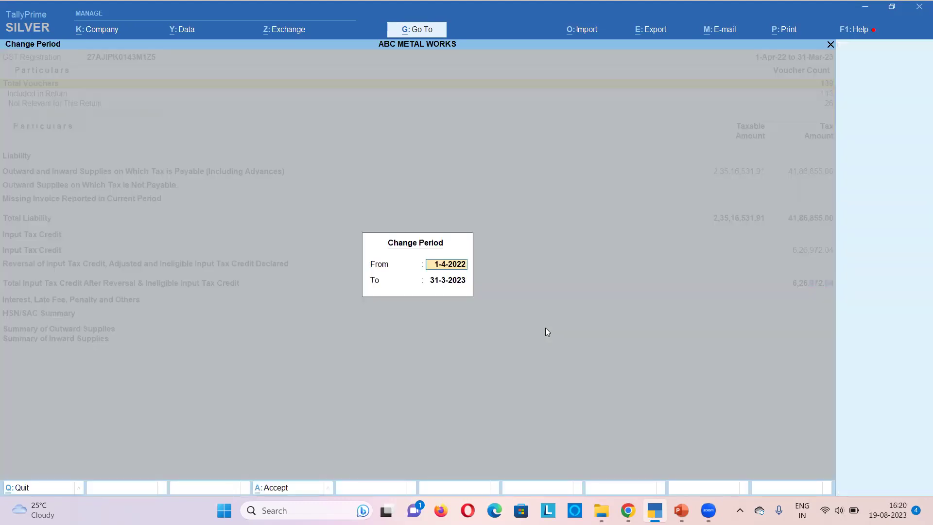
pyautogui.write('1-47')
pyautogui.press('BackSpace')
pyautogui.write('-22')
pyautogui.press('Return')
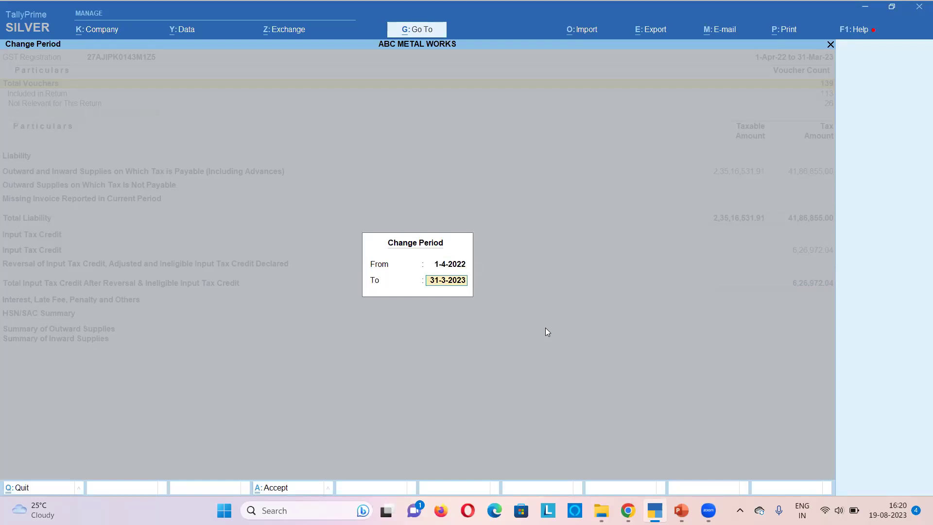
pyautogui.press('Return')
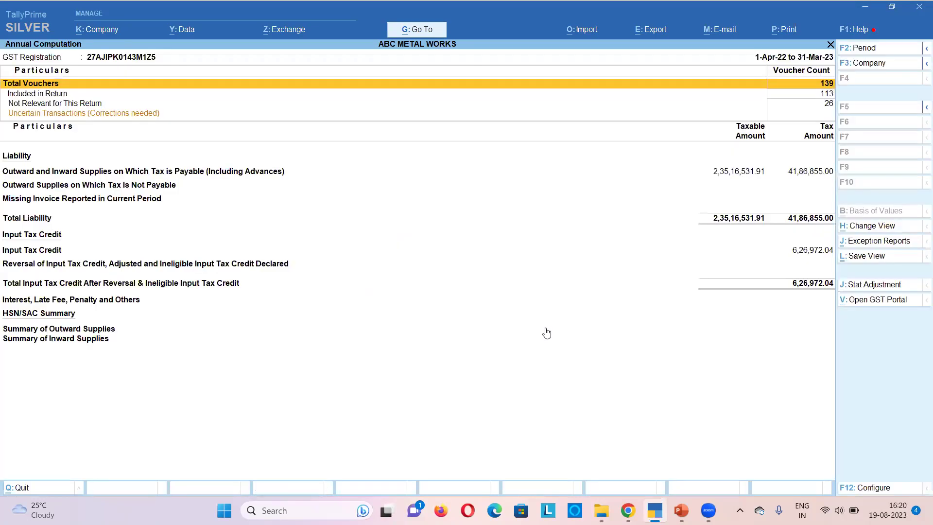
# Go through the voucher summary rows and show the detailed breakdown of outward and inward supplies on which tax is payable
pyautogui.press('Down')
pyautogui.press('Down')
pyautogui.press('Down')
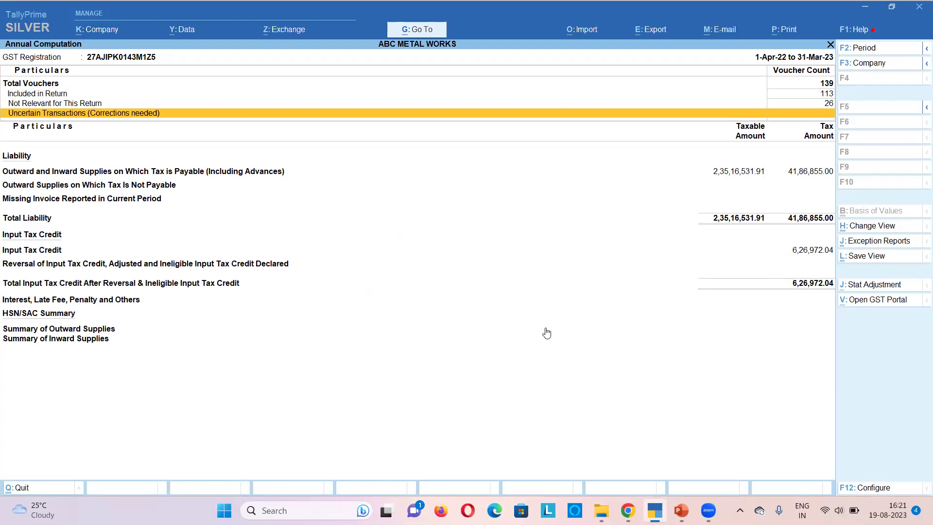
pyautogui.press('Down')
pyautogui.press('Down')
pyautogui.press('Up')
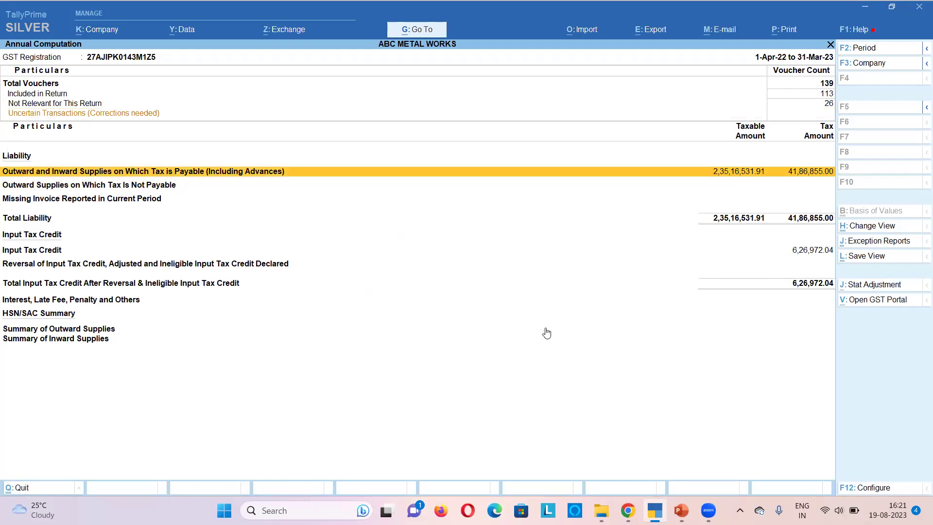
pyautogui.press('alt')
pyautogui.hotkey('alt', 'F5')
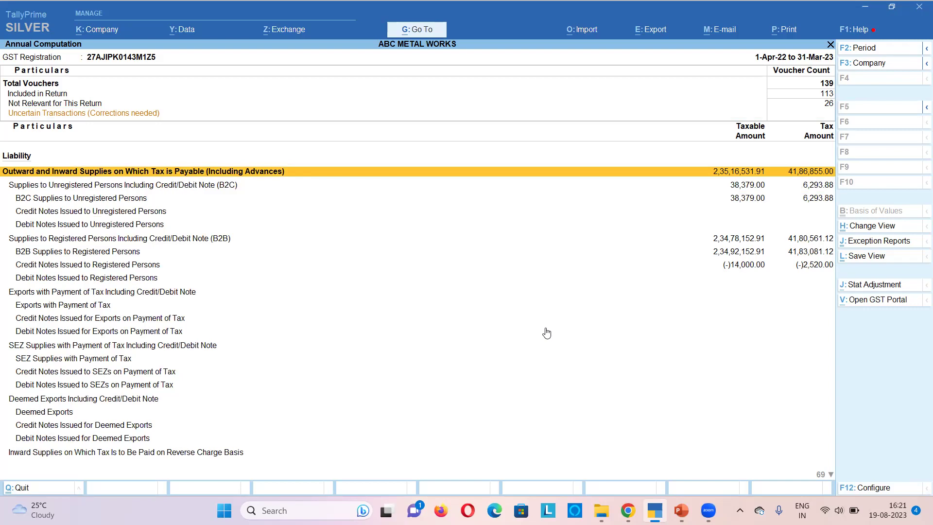
# Drill down through the B2C supplies to unregistered persons for July to the 12% Maharashtra register and open the 10-Jul-22 sales voucher
pyautogui.press('Down')
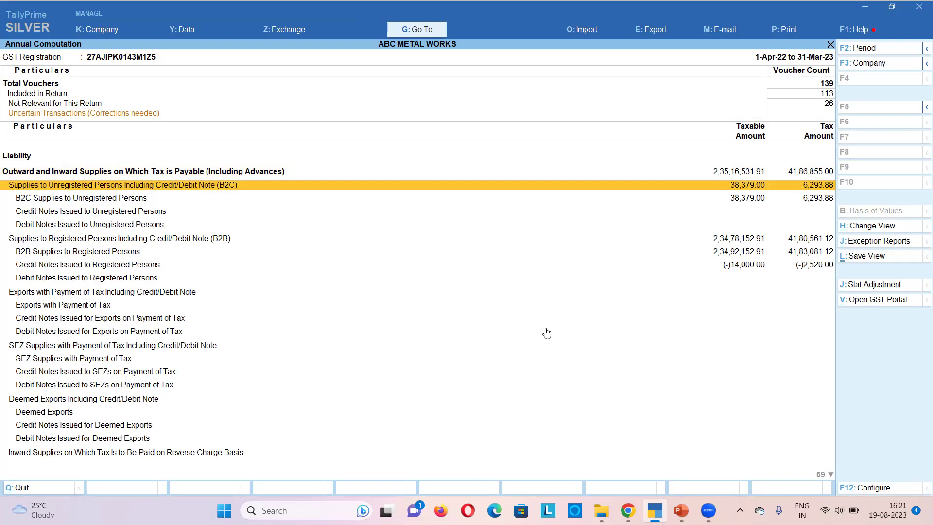
pyautogui.press('Return')
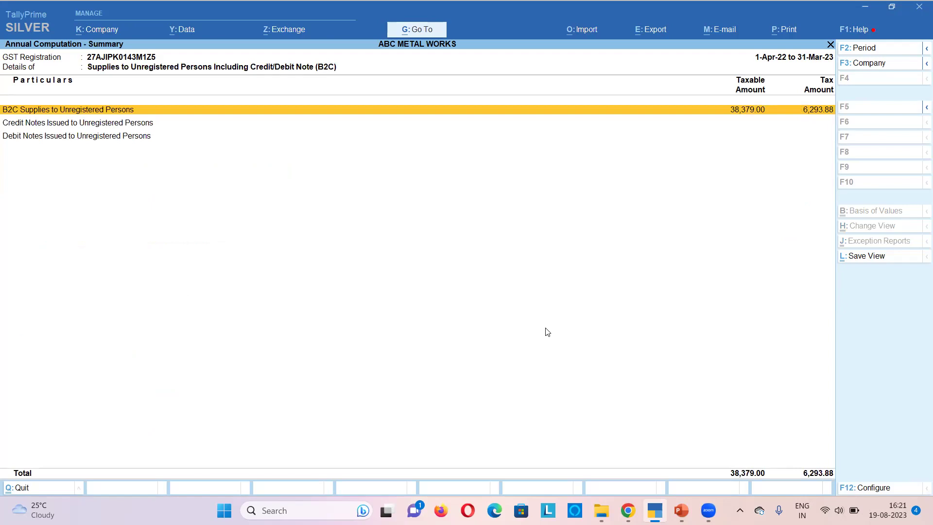
pyautogui.press('Return')
pyautogui.press('Down')
pyautogui.press('Down')
pyautogui.press('Down')
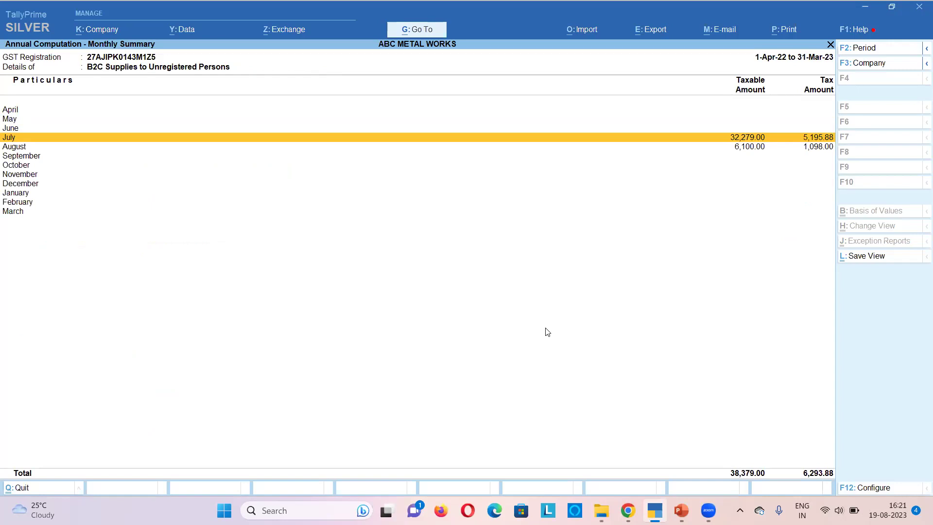
pyautogui.press('Return')
pyautogui.press('Return')
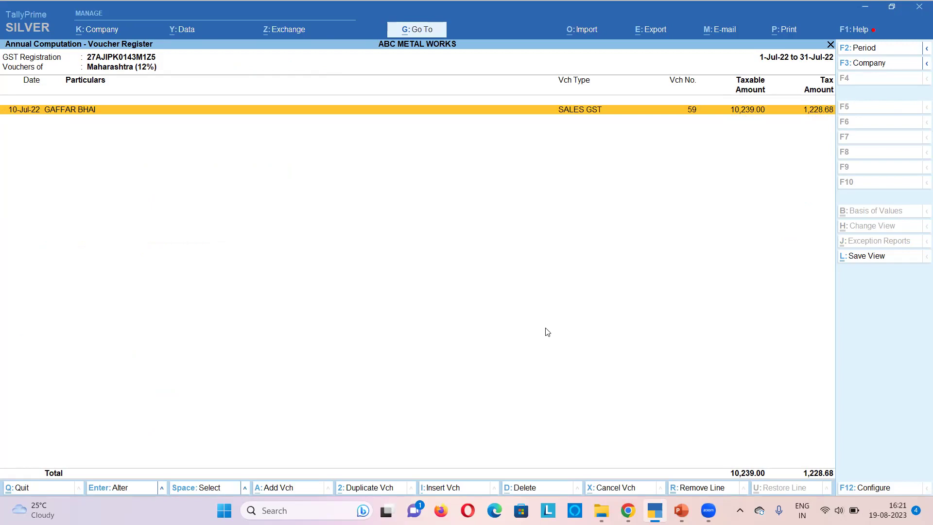
pyautogui.press('Return')
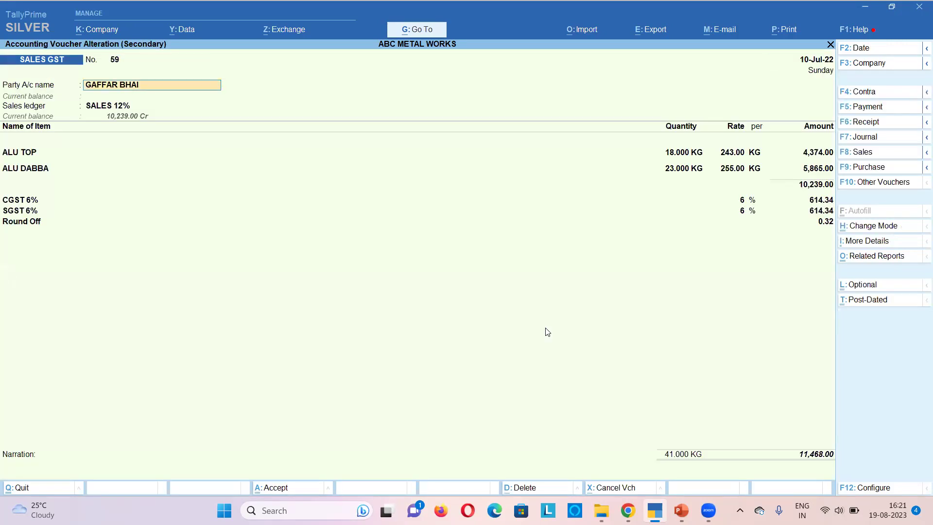
# Open the party ledger from the sales voucher, check its GST registration type, and accept the ledger
pyautogui.hotkey('ctrl', 'Return')
pyautogui.press('Return')
pyautogui.press('Return')
pyautogui.press('Return')
pyautogui.press('Return')
pyautogui.press('Return')
pyautogui.press('Return')
pyautogui.press('Return')
pyautogui.press('Return')
pyautogui.press('Return')
pyautogui.press('Return')
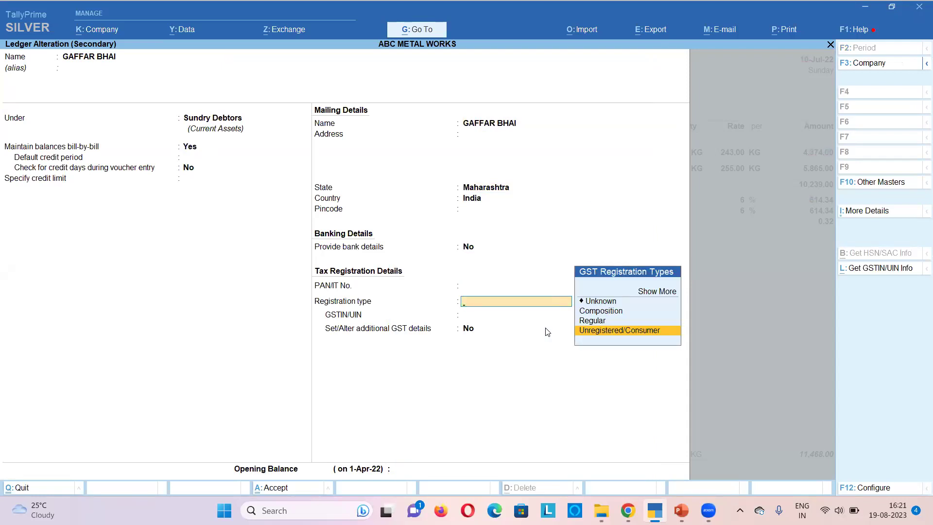
pyautogui.hotkey('ctrl', 'a')
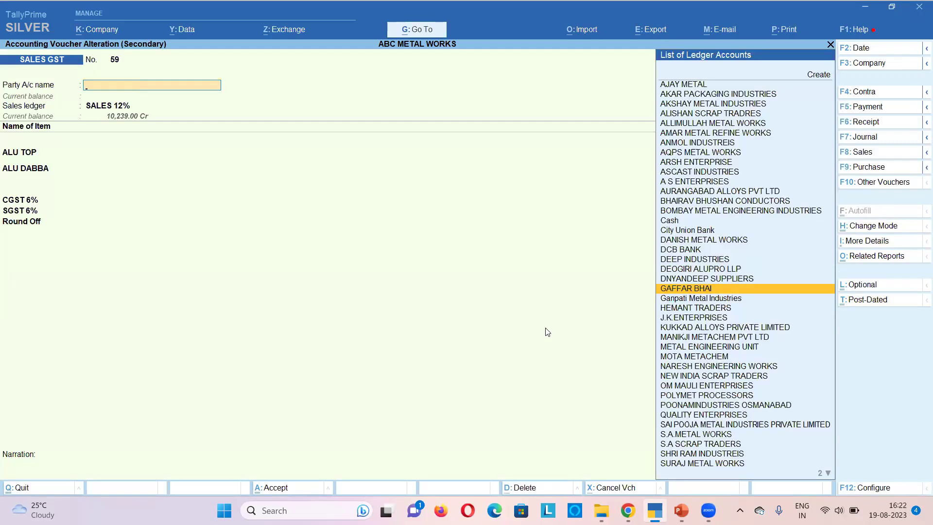
# Close the sales voucher and view the Maharashtra 18% voucher register under July's B2C supplies
pyautogui.press('Escape')
pyautogui.press('Return')
pyautogui.press('Escape')
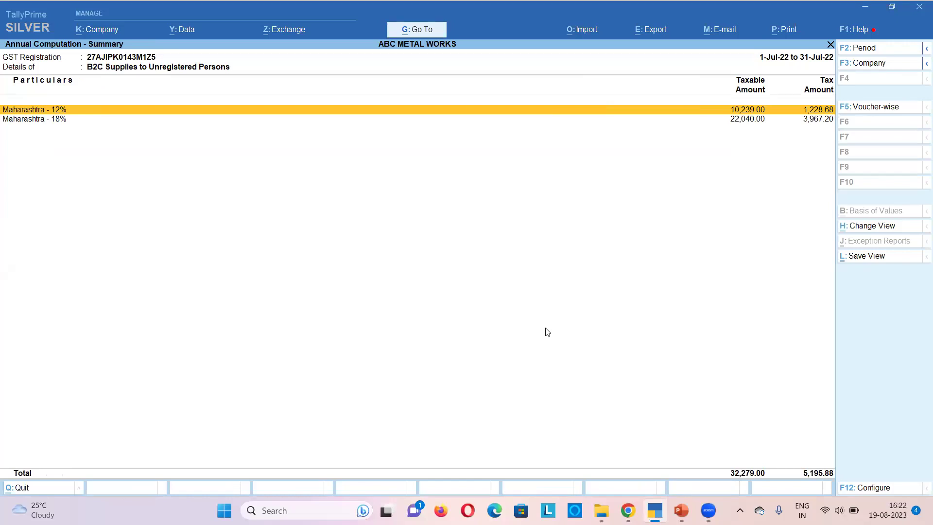
pyautogui.press('Down')
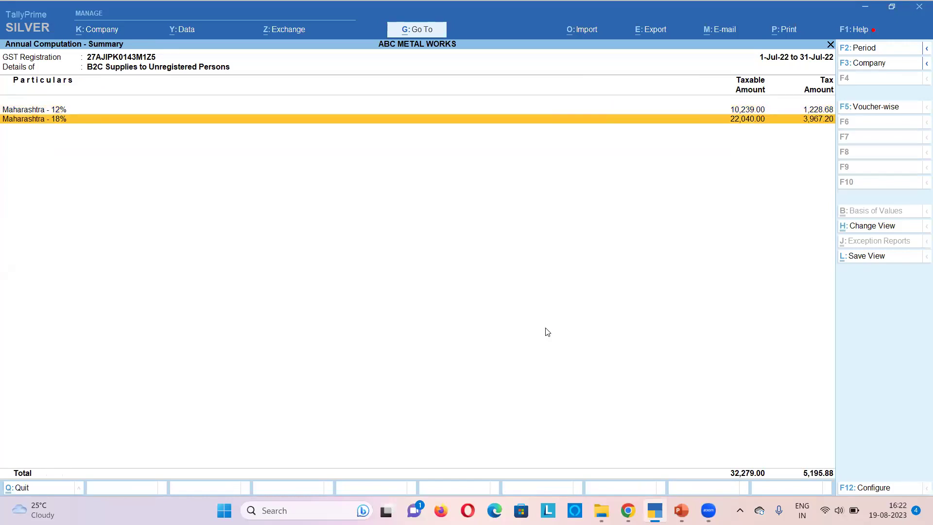
pyautogui.press('Return')
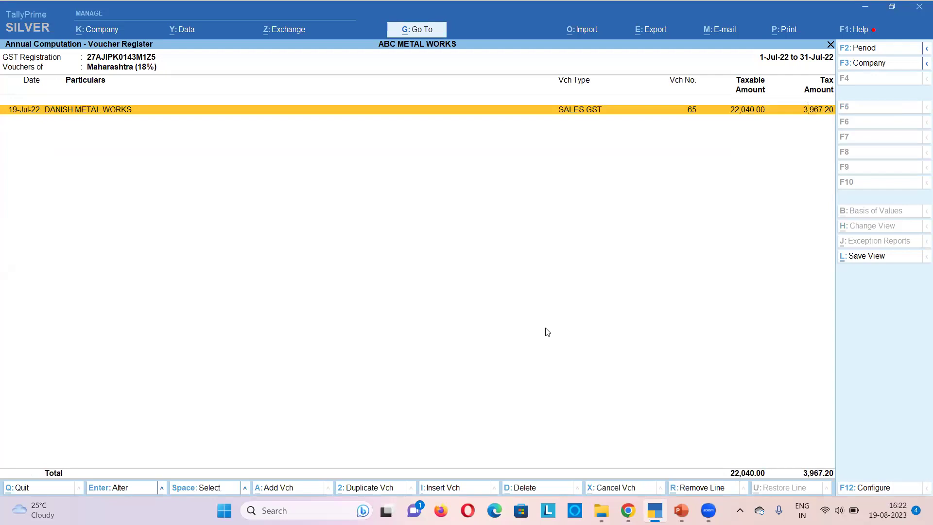
pyautogui.press('Escape')
pyautogui.press('Escape')
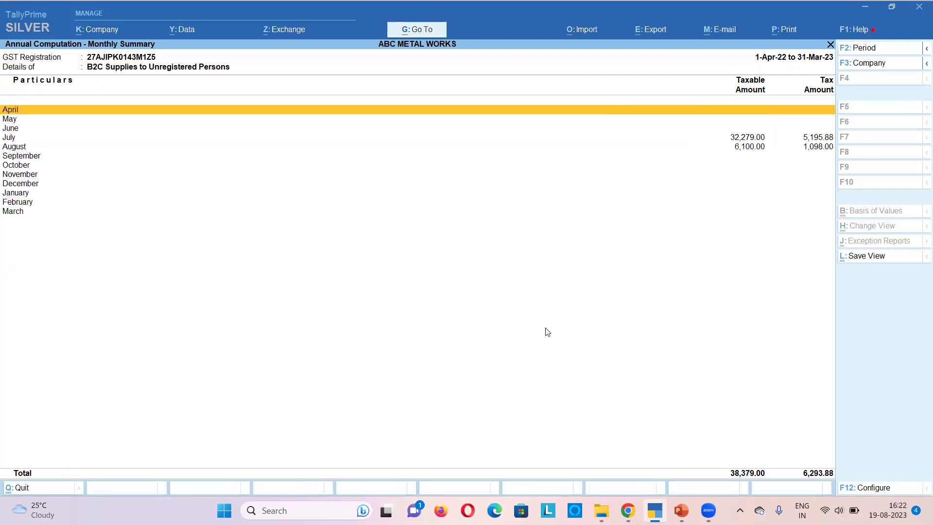
# Go back through the B2C monthly and credit note rows to the outward and inward supplies heading of the Annual Computation
pyautogui.press('Down')
pyautogui.press('Down')
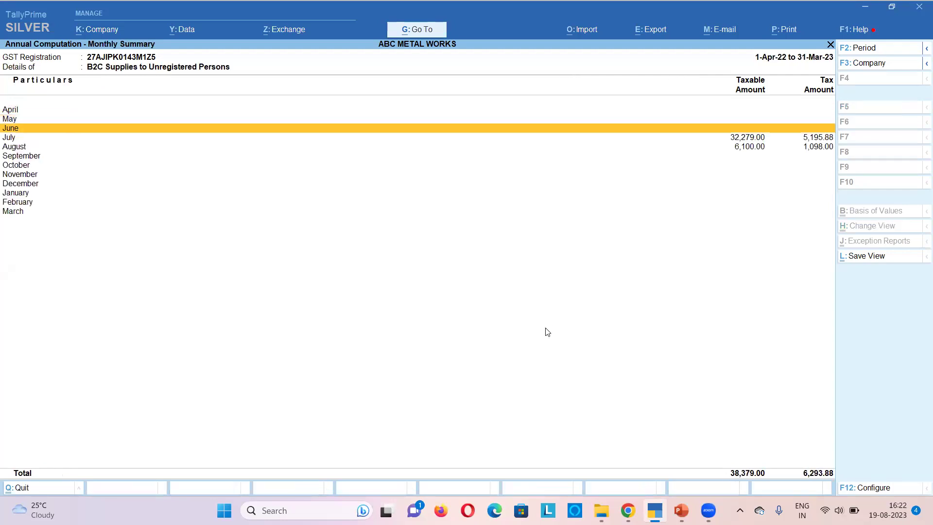
pyautogui.press('Escape')
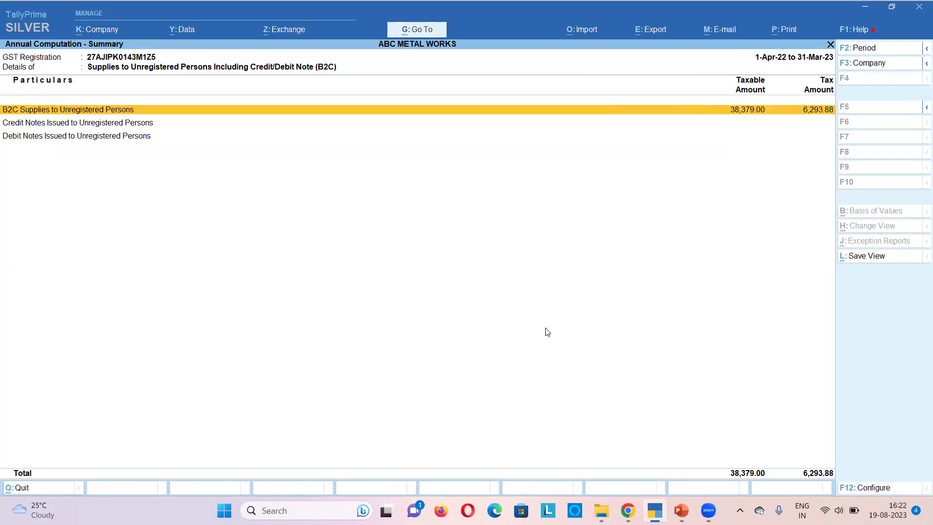
pyautogui.press('Down')
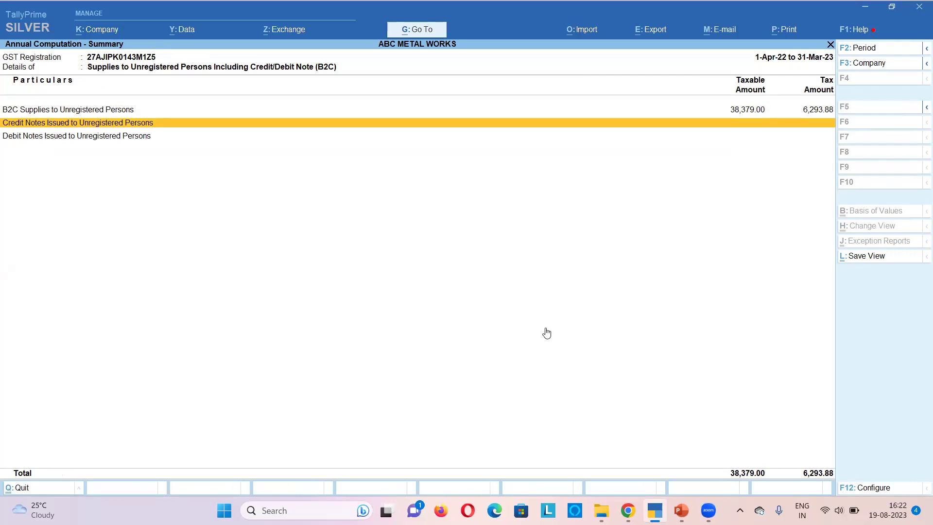
pyautogui.press('Escape')
pyautogui.press('Down')
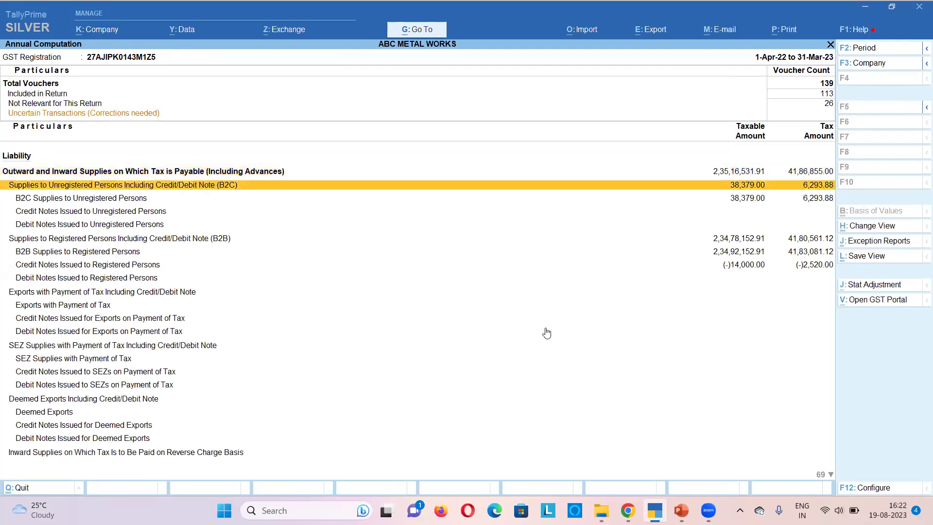
pyautogui.press('Up')
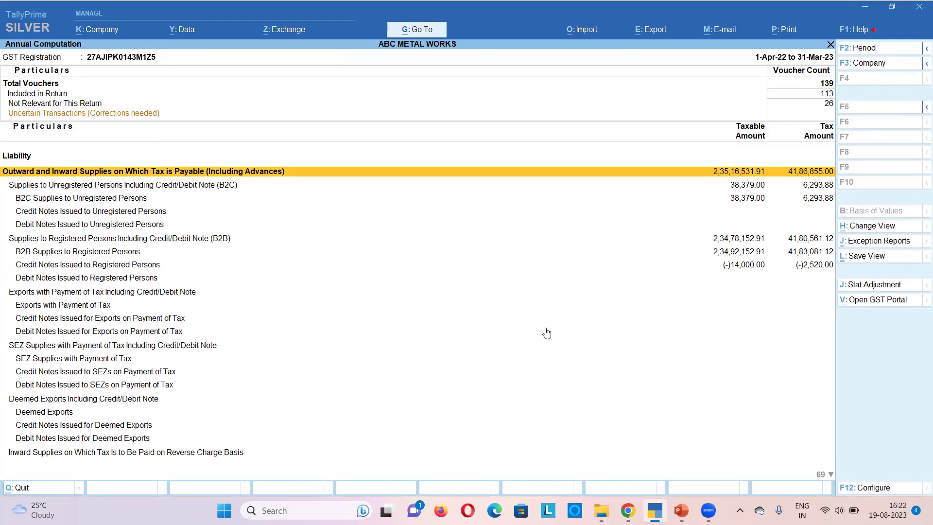
# Drill down from the taxable outward and inward supplies to the April voucher register of B2B supplies to registered persons
pyautogui.press('Return')
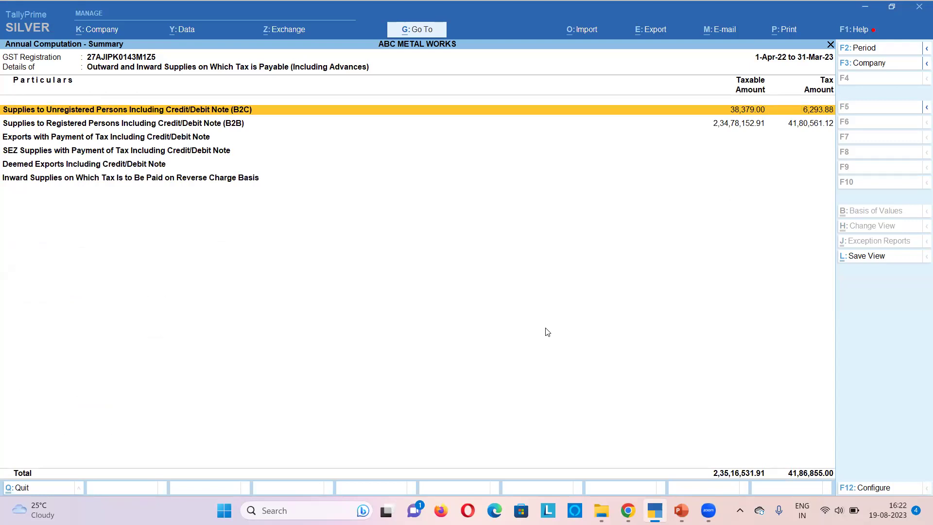
pyautogui.press('Down')
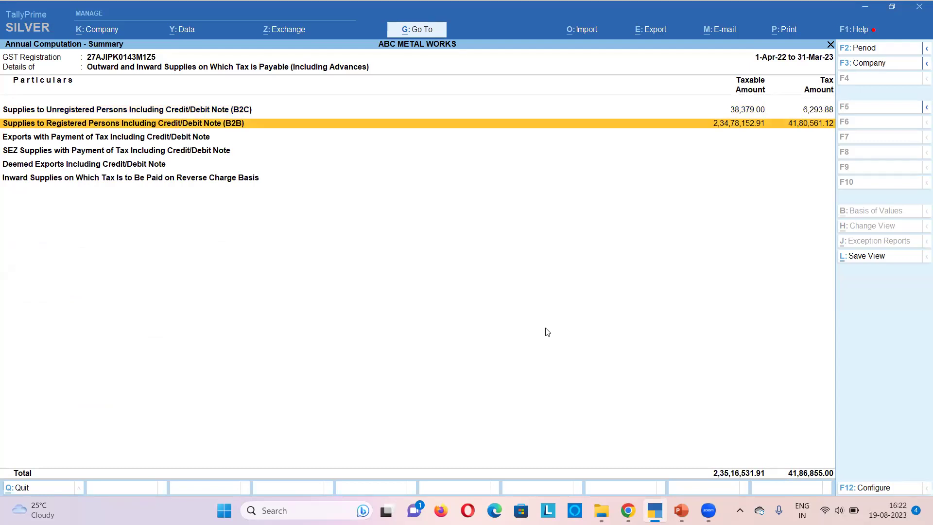
pyautogui.press('Return')
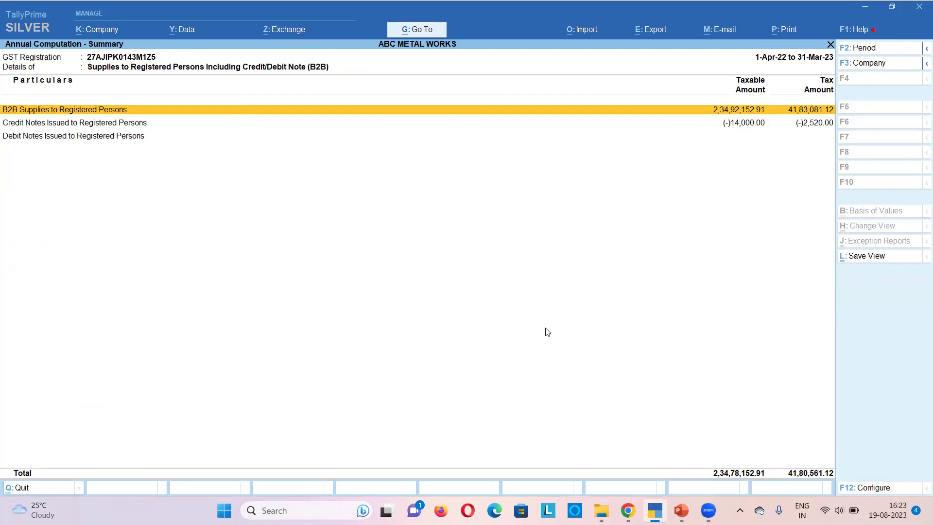
pyautogui.press('Return')
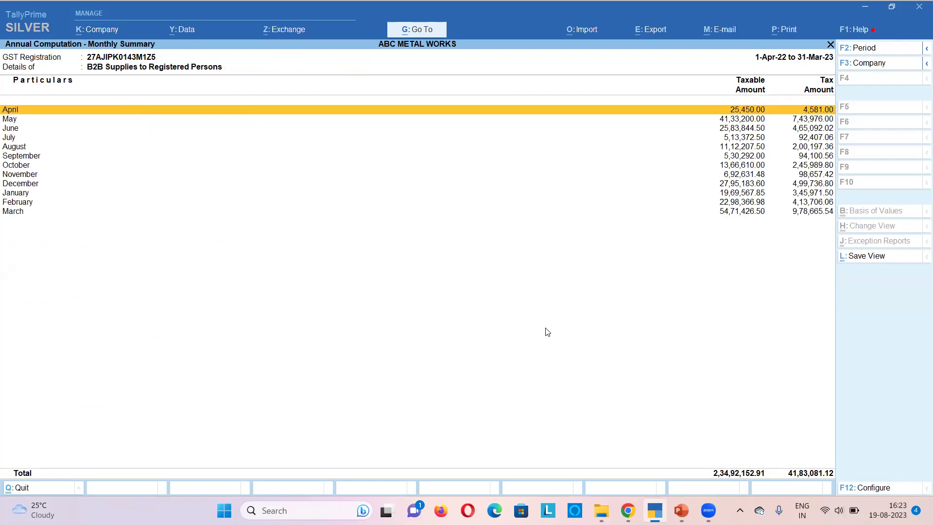
pyautogui.press('Return')
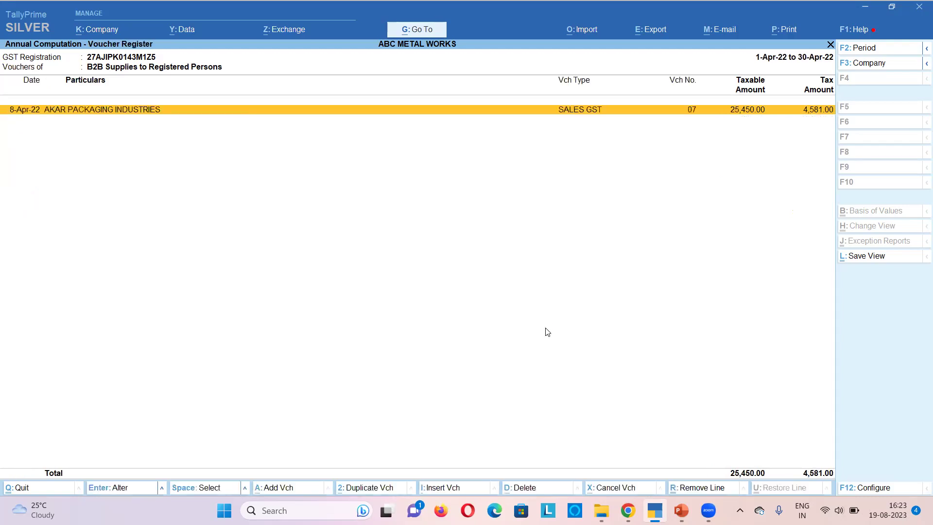
pyautogui.press('Escape')
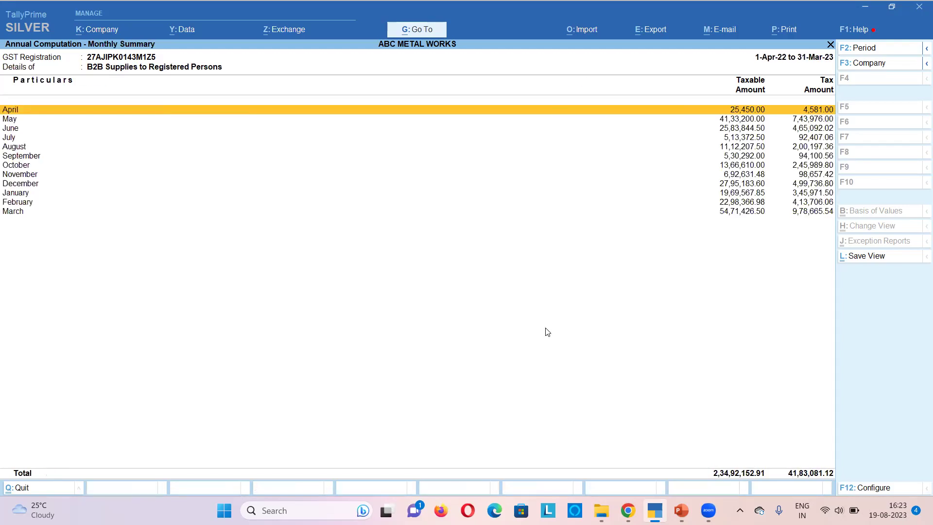
# Open the January voucher register under credit notes issued to registered persons and return to the monthly summary
pyautogui.press('Escape')
pyautogui.press('Down')
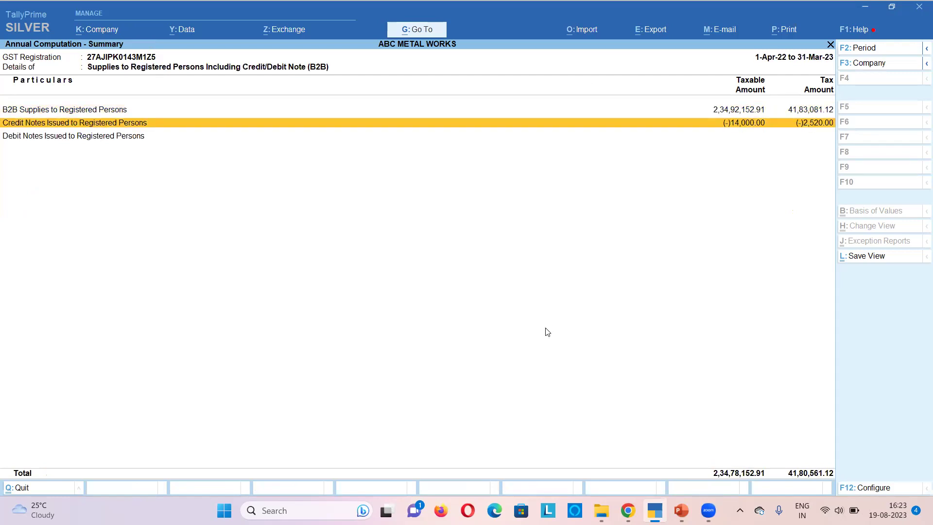
pyautogui.press('Return')
pyautogui.press('Down')
pyautogui.press('Down')
pyautogui.press('Down')
pyautogui.press('Down')
pyautogui.press('Down')
pyautogui.press('Down')
pyautogui.press('Down')
pyautogui.press('Down')
pyautogui.press('Down')
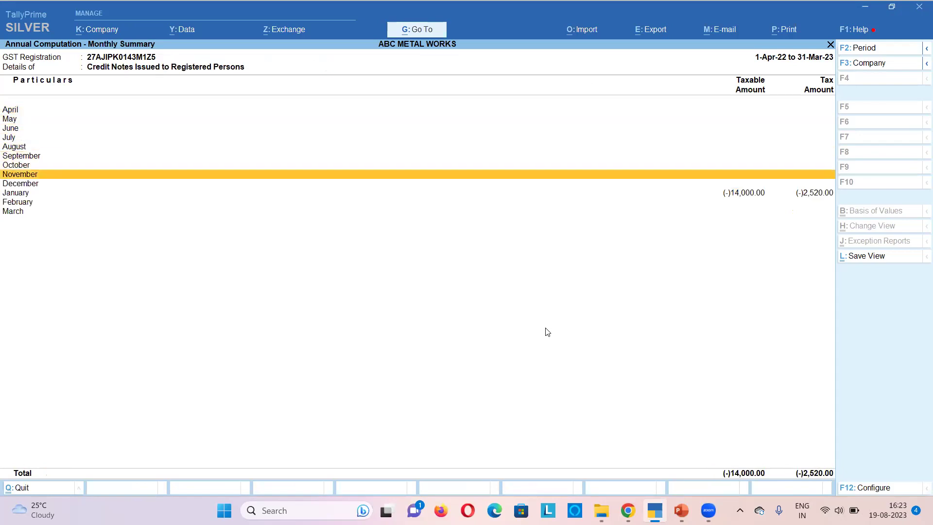
pyautogui.press('Return')
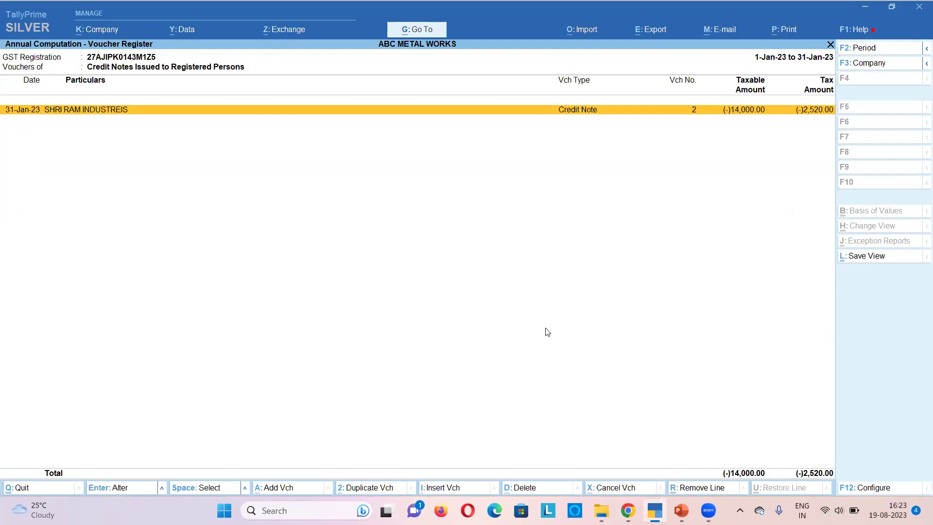
pyautogui.press('Escape')
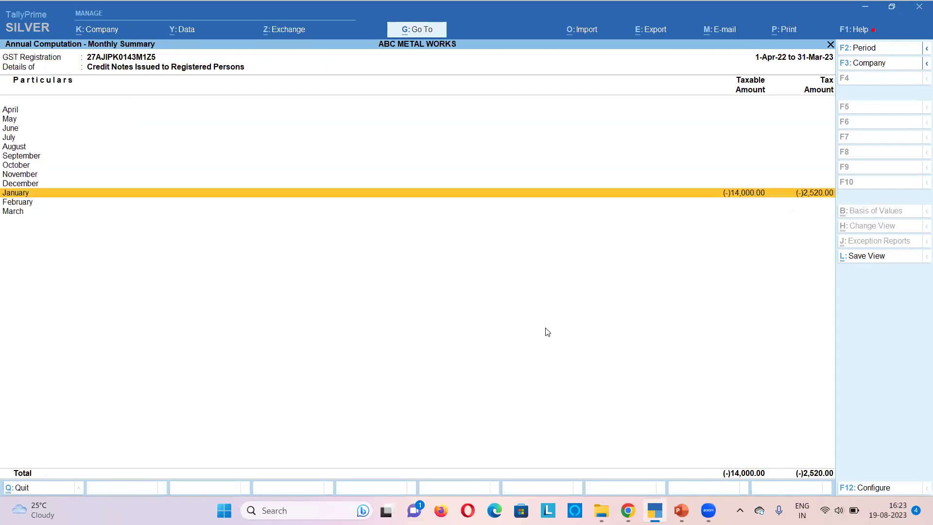
# Return to the Annual Computation and review the B2B supply and credit note rows for registered persons
pyautogui.press('Escape')
pyautogui.press('Escape')
pyautogui.press('Escape')
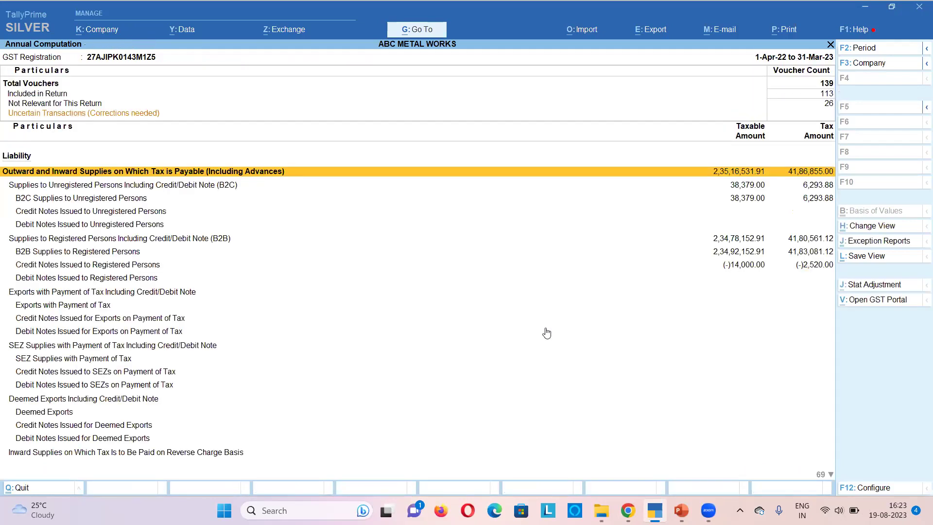
pyautogui.press('Down')
pyautogui.press('Down')
pyautogui.press('Down')
pyautogui.press('Down')
pyautogui.press('Down')
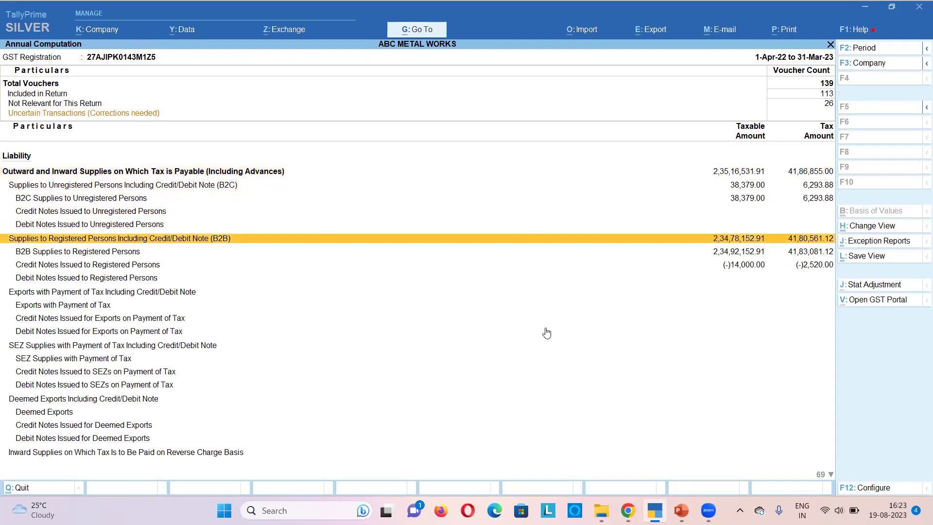
pyautogui.press('Down')
pyautogui.press('Down')
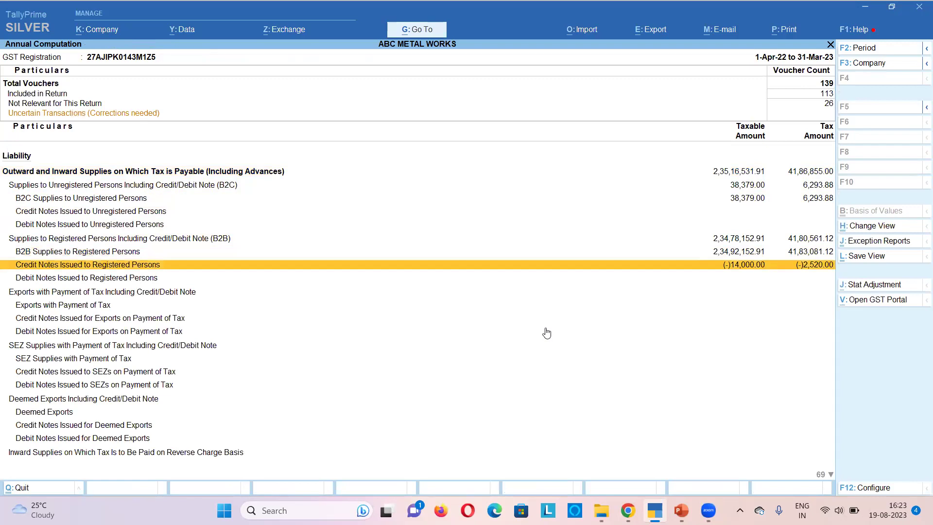
# Go through the remaining liability rows, past the total liability, to the reverse charge rows under Input Tax Credit
pyautogui.press('Down')
pyautogui.press('Down')
pyautogui.press('Down')
pyautogui.press('Down')
pyautogui.press('Down')
pyautogui.press('Down')
pyautogui.press('Down')
pyautogui.press('Down')
pyautogui.press('Down')
pyautogui.press('Down')
pyautogui.press('Down')
pyautogui.press('Down')
pyautogui.press('Down')
pyautogui.press('Down')
pyautogui.press('Down')
pyautogui.press('Down')
pyautogui.press('Down')
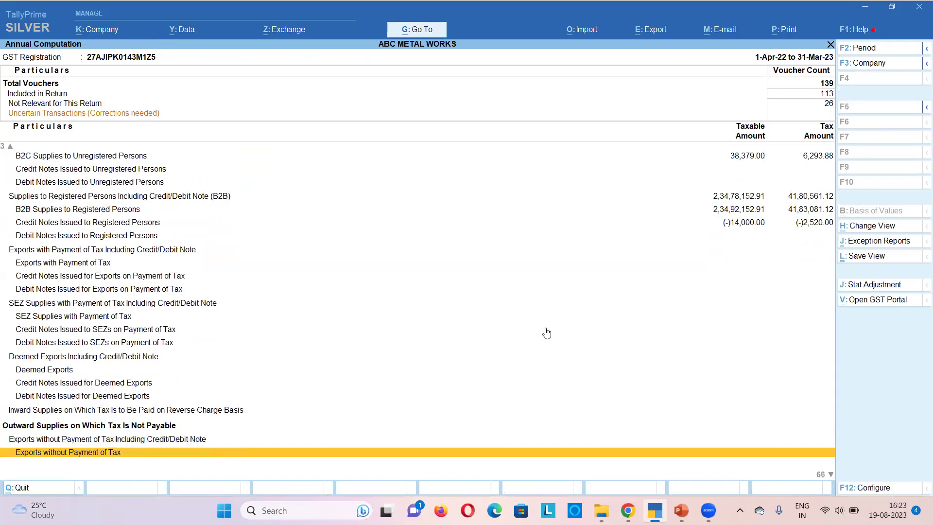
pyautogui.press('Down')
pyautogui.press('Down')
pyautogui.press('Down')
pyautogui.press('Down')
pyautogui.press('Down')
pyautogui.press('Down')
pyautogui.press('Down')
pyautogui.press('Down')
pyautogui.press('Down')
pyautogui.press('Down')
pyautogui.press('Down')
pyautogui.press('Down')
pyautogui.press('Down')
pyautogui.press('Down')
pyautogui.press('Down')
pyautogui.press('Down')
pyautogui.press('Down')
pyautogui.press('Down')
pyautogui.press('Down')
pyautogui.press('Down')
pyautogui.press('Down')
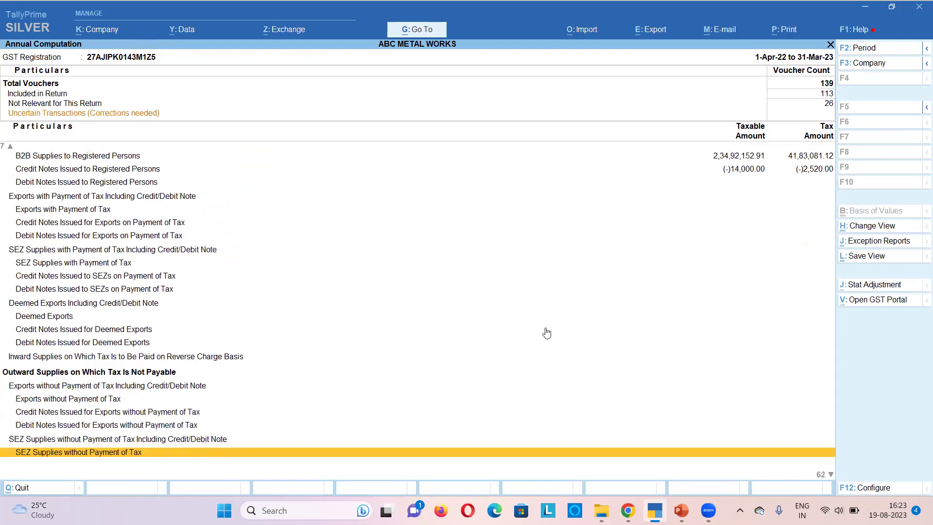
pyautogui.press('Down')
pyautogui.press('Down')
pyautogui.press('Down')
pyautogui.press('Down')
pyautogui.press('Down')
pyautogui.press('Down')
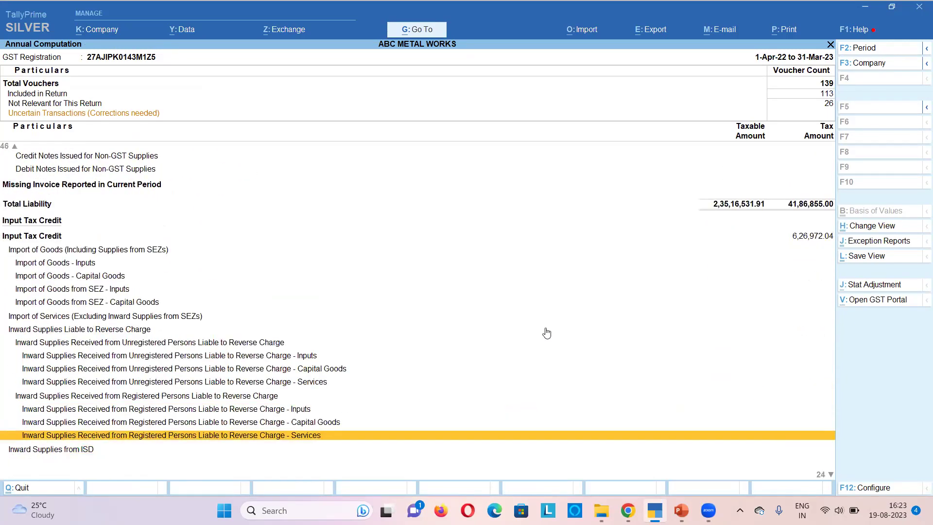
# Examine the Input Tax Credit summary breakdown and return to the Annual Computation
pyautogui.press('Up')
pyautogui.press('Up')
pyautogui.press('Up')
pyautogui.press('Up')
pyautogui.press('Up')
pyautogui.press('Up')
pyautogui.press('Up')
pyautogui.press('Up')
pyautogui.press('Up')
pyautogui.press('Up')
pyautogui.press('Up')
pyautogui.press('Up')
pyautogui.press('Up')
pyautogui.press('Up')
pyautogui.press('Up')
pyautogui.press('Up')
pyautogui.press('Up')
pyautogui.press('Up')
pyautogui.press('Up')
pyautogui.press('Up')
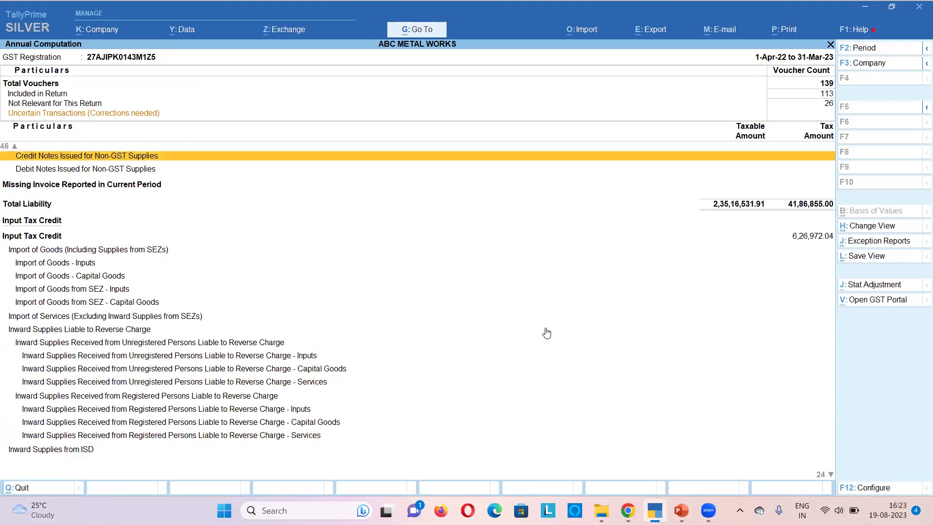
pyautogui.press('Down')
pyautogui.press('Down')
pyautogui.press('Down')
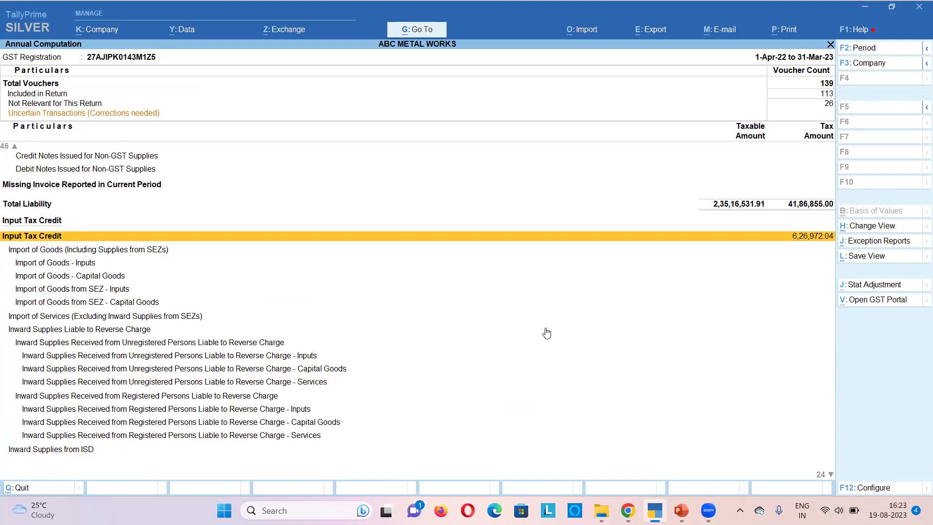
pyautogui.press('Return')
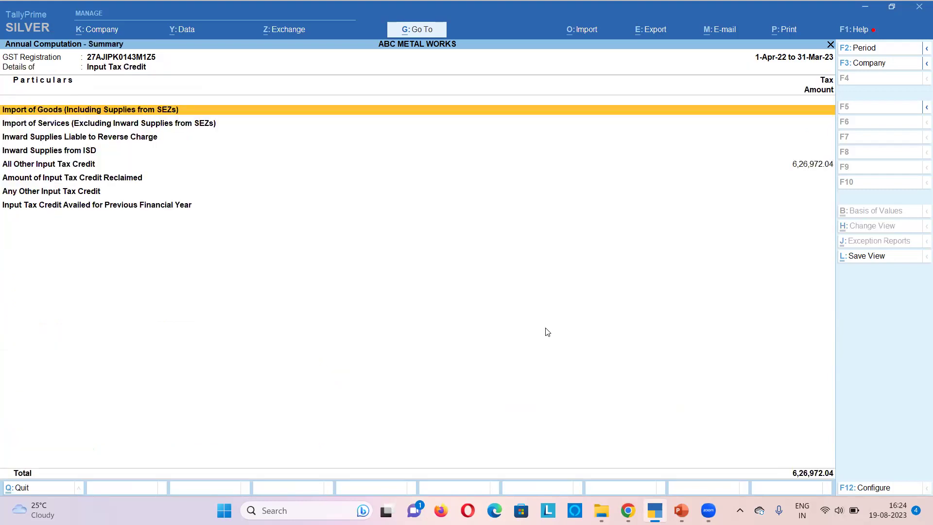
pyautogui.press('Escape')
pyautogui.hotkey('alt', 'F5')
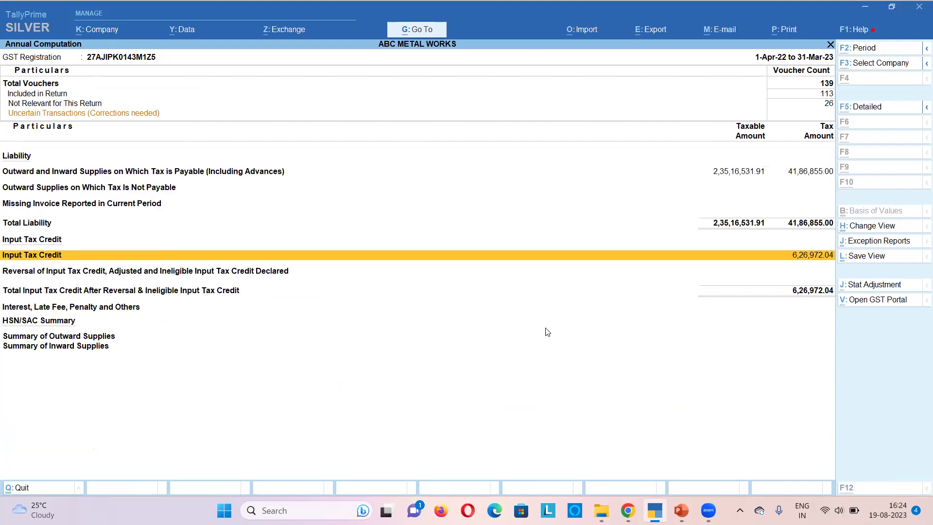
pyautogui.press('Escape')
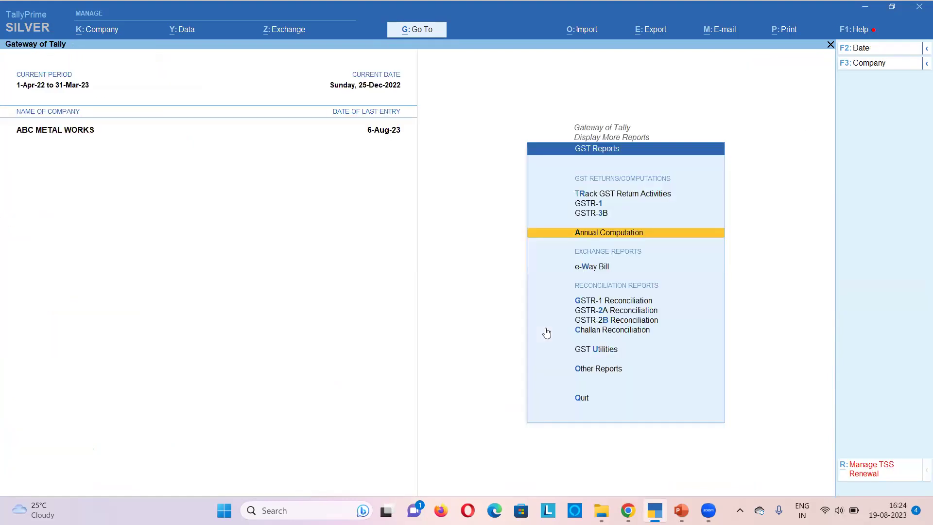
pyautogui.press('Return')
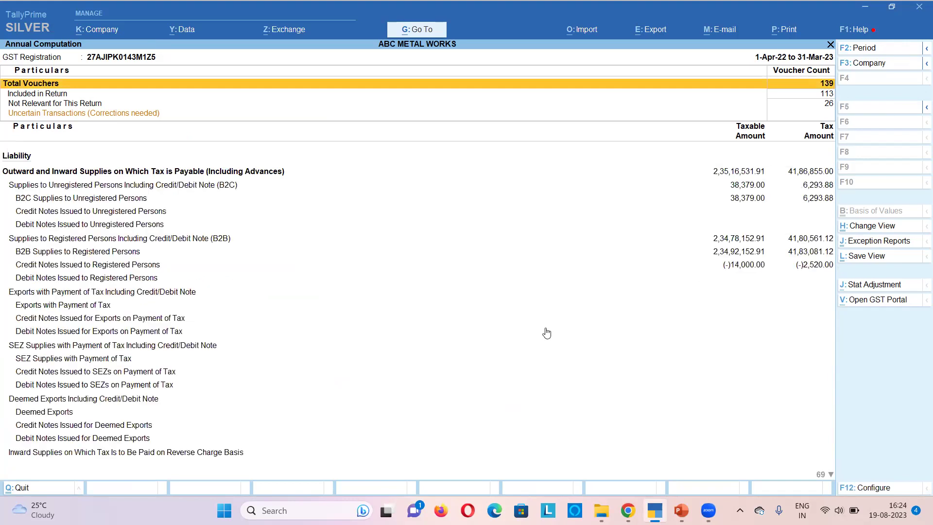
# Condense the Annual Computation to its main headings and review the rows around Interest, Late Fee, Penalty and Others
pyautogui.hotkey('alt', 'F5')
pyautogui.press('Down')
pyautogui.press('Down')
pyautogui.press('Down')
pyautogui.press('Up')
pyautogui.press('Up')
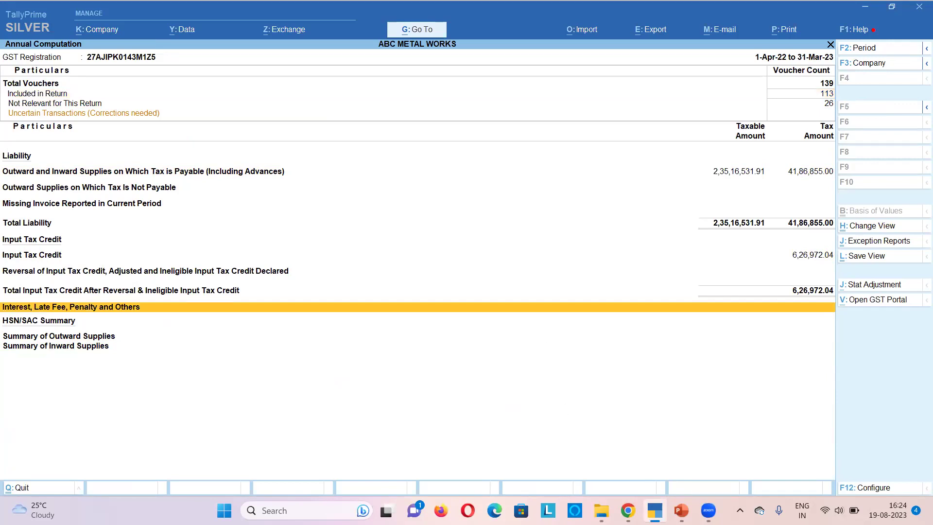
# Launch another TallyPrime 3.0.1 window and dismiss the TDL warning
pyautogui.rightClick(655, 510)
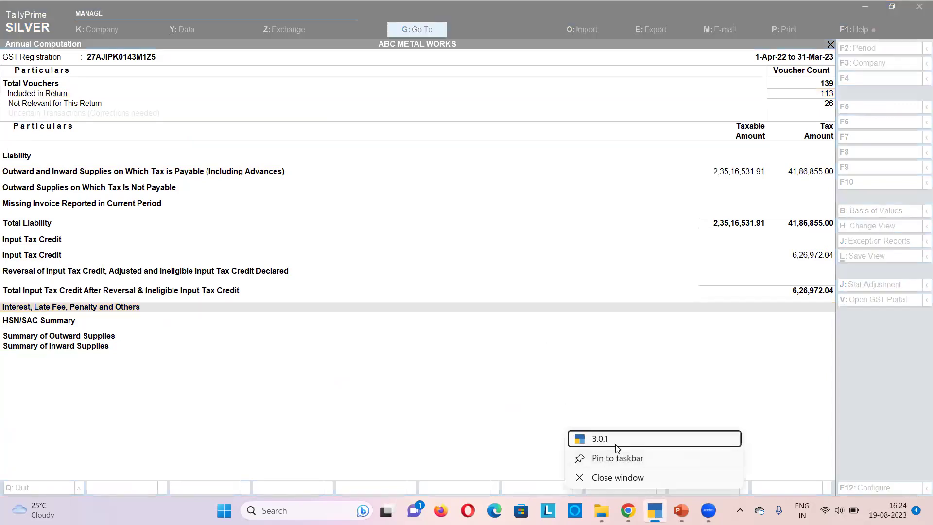
pyautogui.click(600, 439)
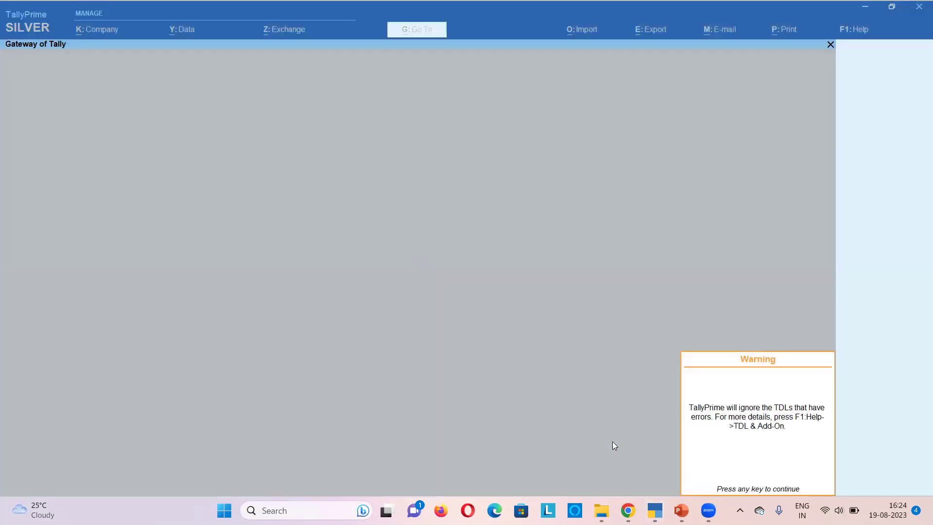
pyautogui.press('Return')
# Select the 3.0 data folder on the Desktop as the data location and load the company ABC METAL WORKS
pyautogui.press('Up')
pyautogui.press('Up')
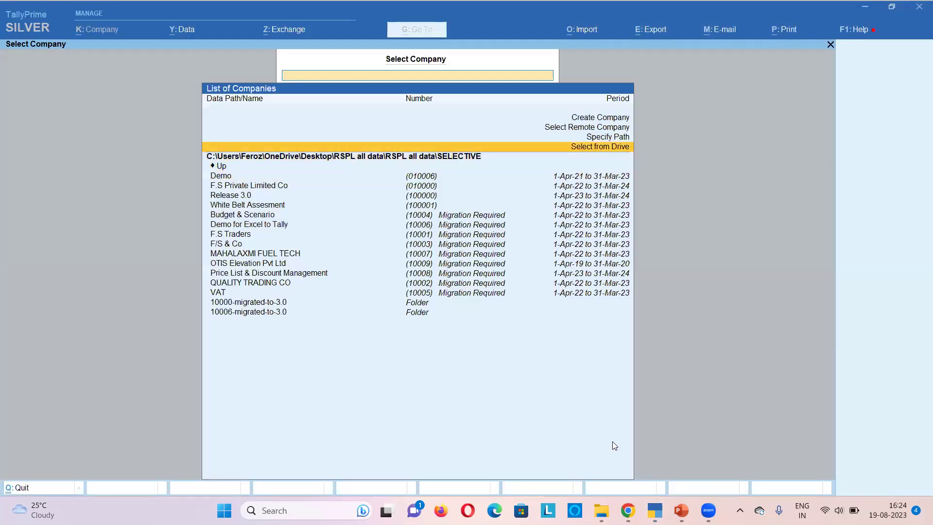
pyautogui.press('Return')
pyautogui.press('Down')
pyautogui.press('Down')
pyautogui.press('Return')
pyautogui.press('Return')
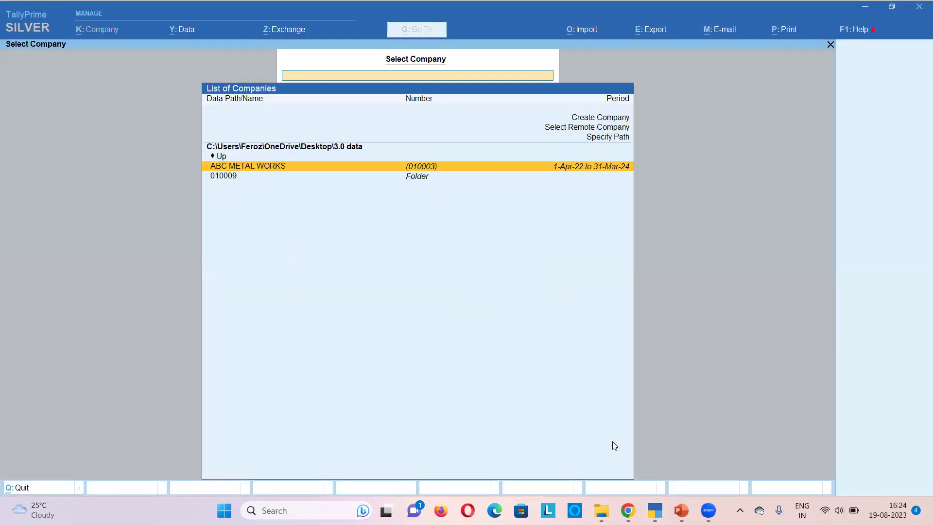
pyautogui.press('Return')
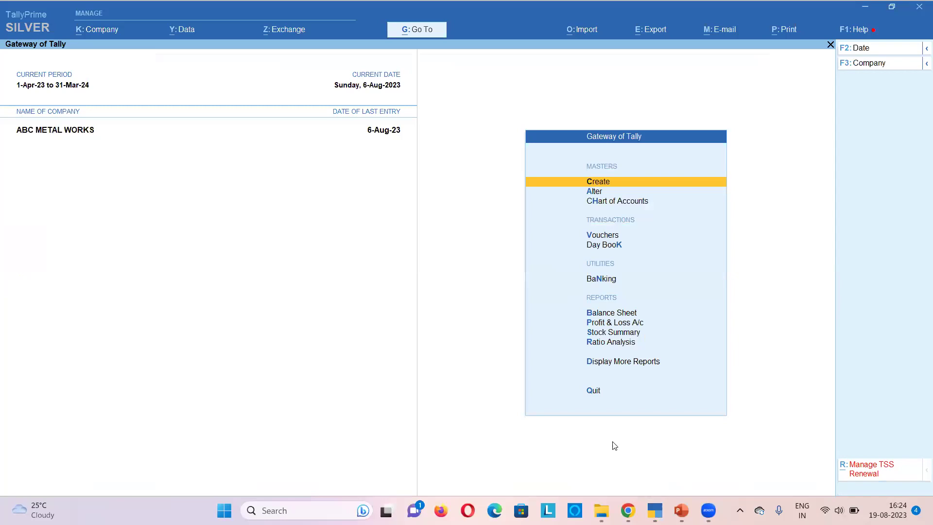
# Shut ABC METAL WORKS and load ABC Pvt Ltd from the 010009 folder
pyautogui.hotkey('alt', 'F3')
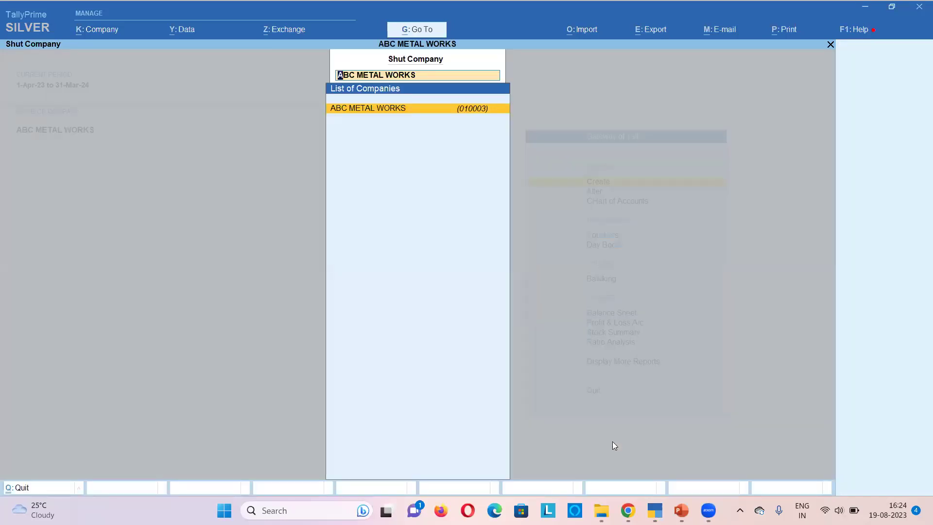
pyautogui.press('Return')
pyautogui.press('Down')
pyautogui.press('Return')
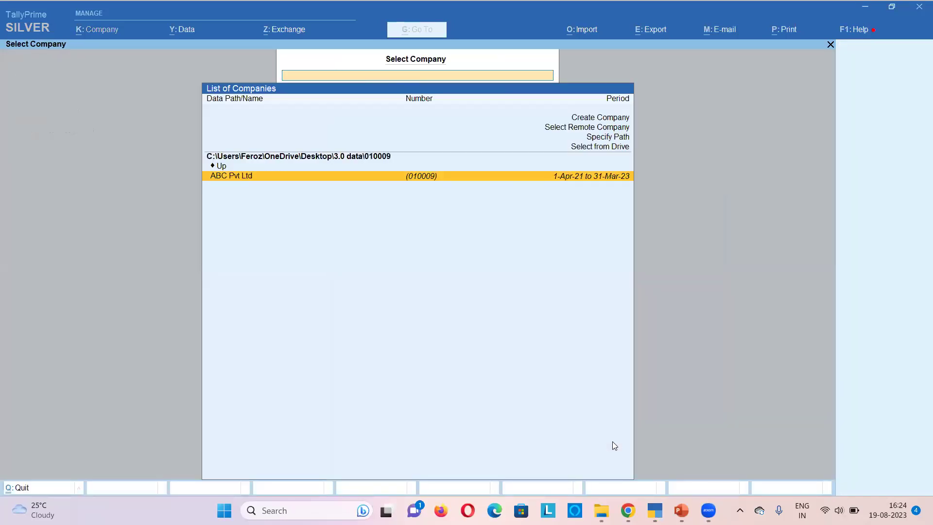
pyautogui.press('Return')
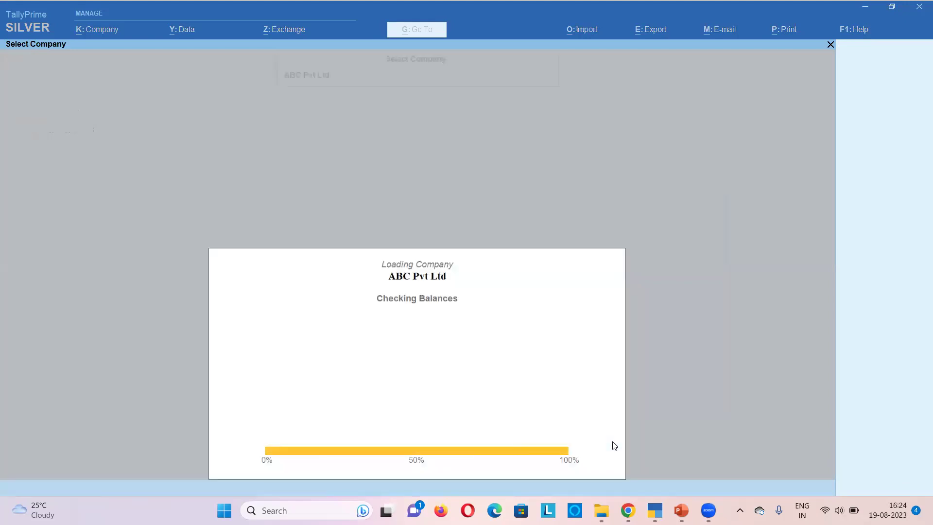
# Open the Annual Computation from the GST Reports for ABC Pvt Ltd
pyautogui.press('d')
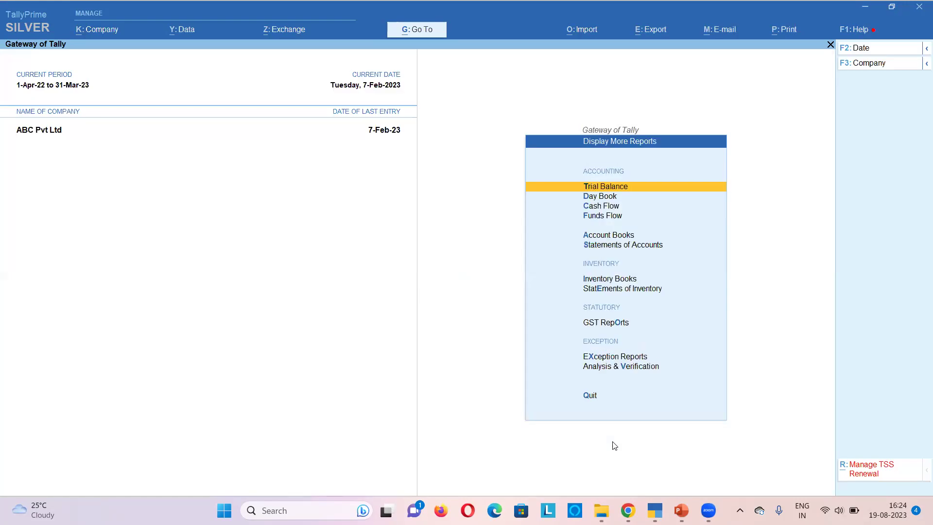
pyautogui.press('Down')
pyautogui.press('Down')
pyautogui.press('Down')
pyautogui.press('Down')
pyautogui.press('Down')
pyautogui.press('Down')
pyautogui.press('Down')
pyautogui.press('Down')
pyautogui.press('Down')
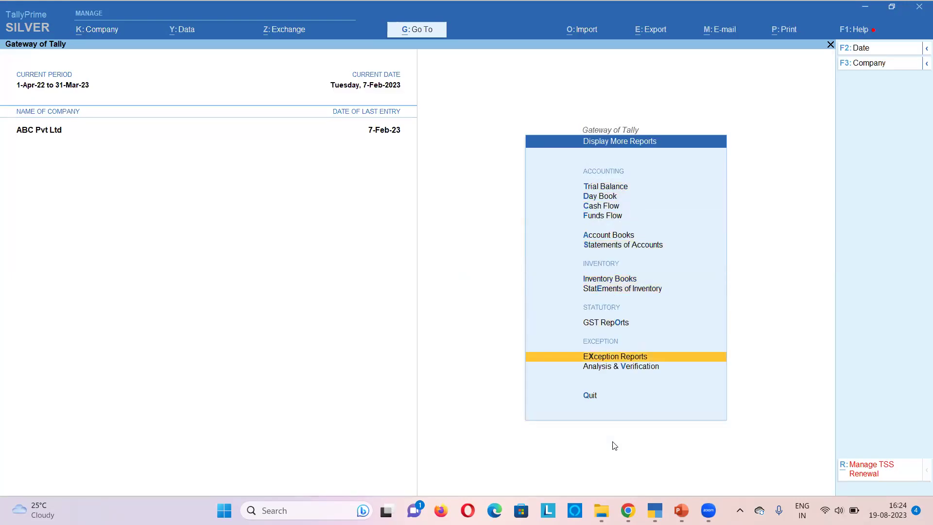
pyautogui.press('Up')
pyautogui.press('Return')
pyautogui.press('Down')
pyautogui.press('Down')
pyautogui.press('Down')
pyautogui.press('Return')
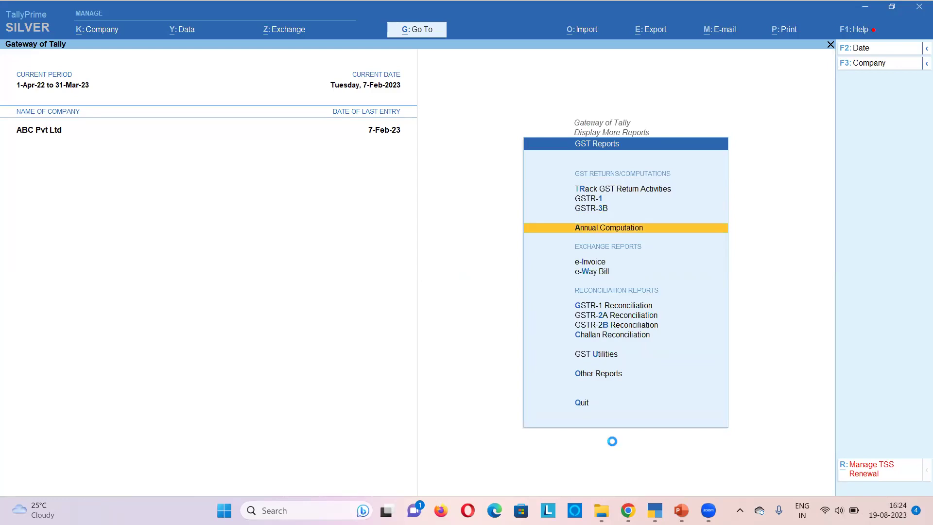
# Review the Annual Computation's voucher counts and liability rows down to the Input Tax Credit row
pyautogui.press('Down')
pyautogui.press('Down')
pyautogui.press('Down')
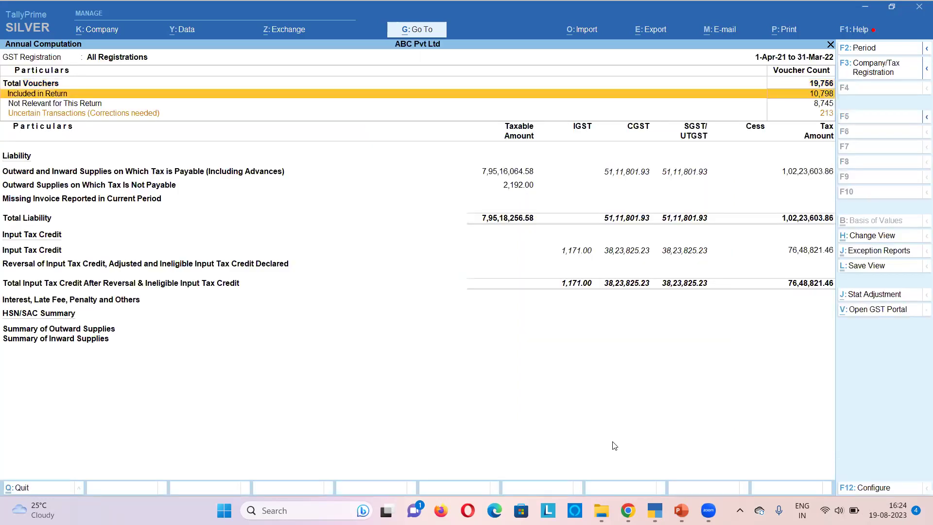
pyautogui.press('Down')
pyautogui.press('Down')
pyautogui.press('Down')
pyautogui.press('Down')
pyautogui.press('Up')
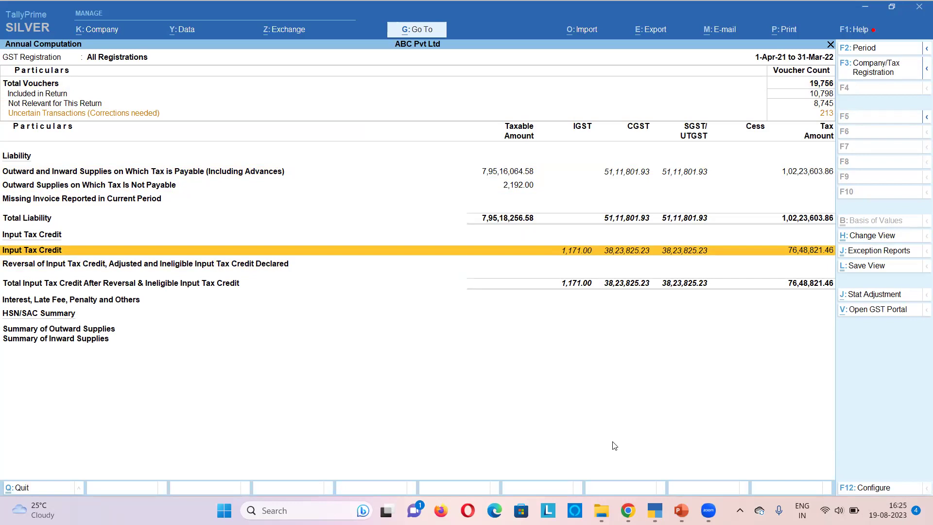
# Open the Input Tax Credit breakdown and drill down into All Other Input Tax Credit
pyautogui.press('Return')
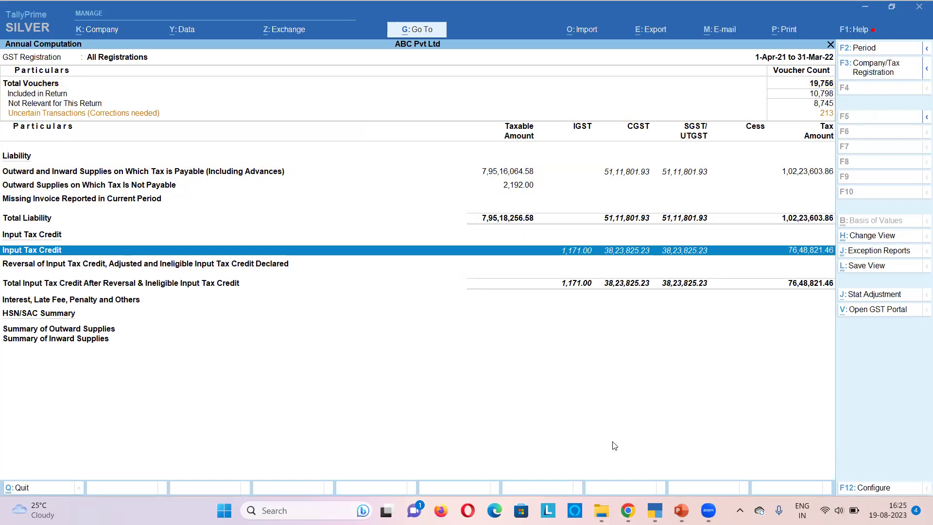
pyautogui.click(800, 256)
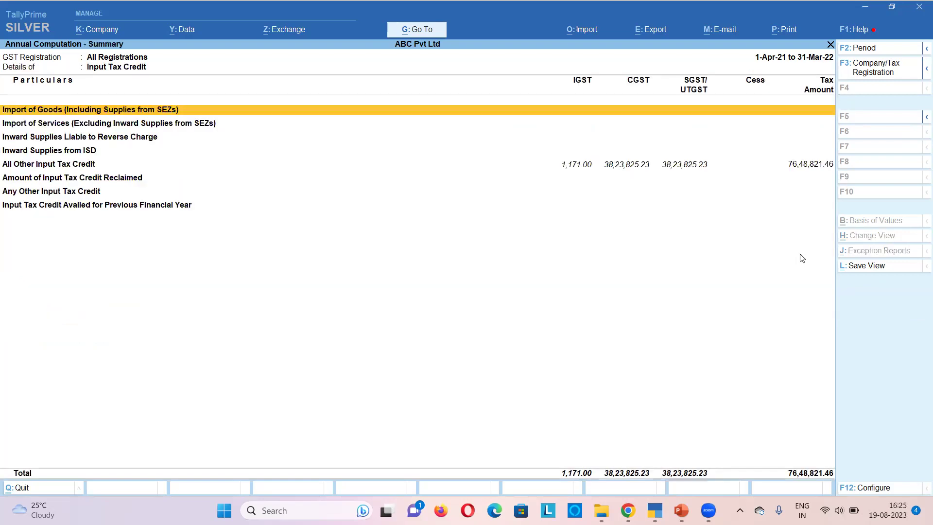
pyautogui.press('Down')
pyautogui.press('Down')
pyautogui.press('Down')
pyautogui.press('Down')
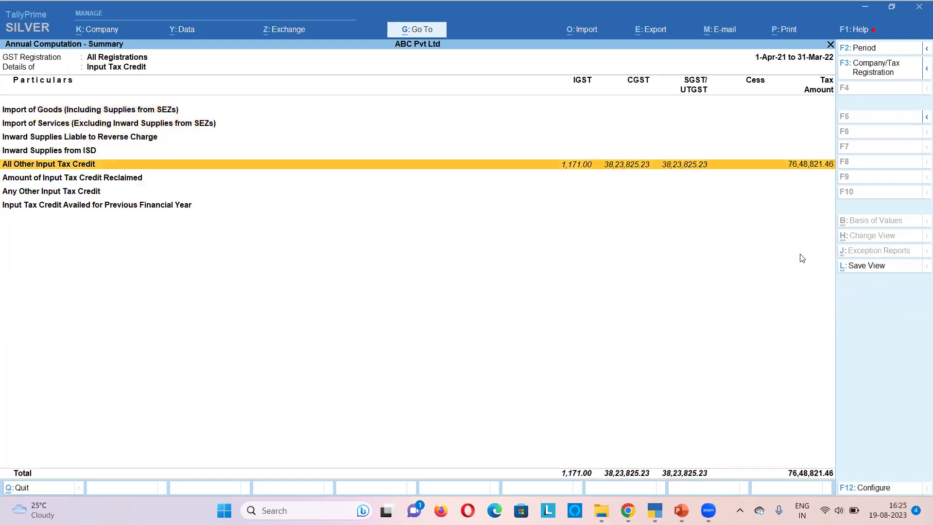
pyautogui.press('Return')
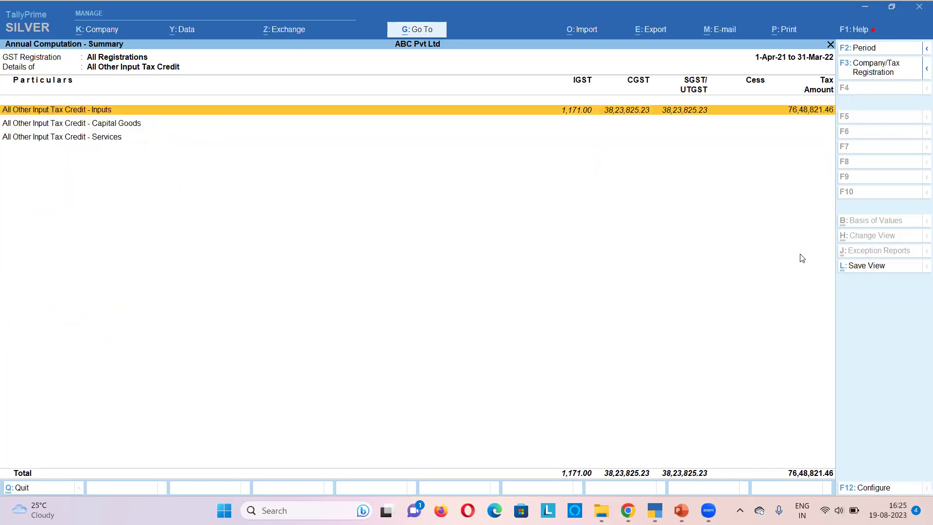
# Examine the monthly summary of All Other Input Tax Credit - Inputs down to August, and leave it
pyautogui.press('Return')
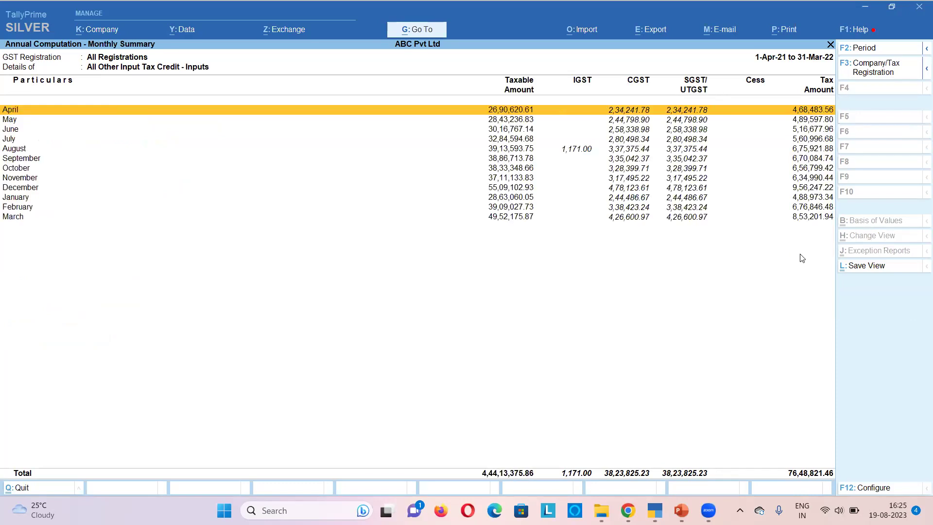
pyautogui.press('Down')
pyautogui.press('Down')
pyautogui.press('Down')
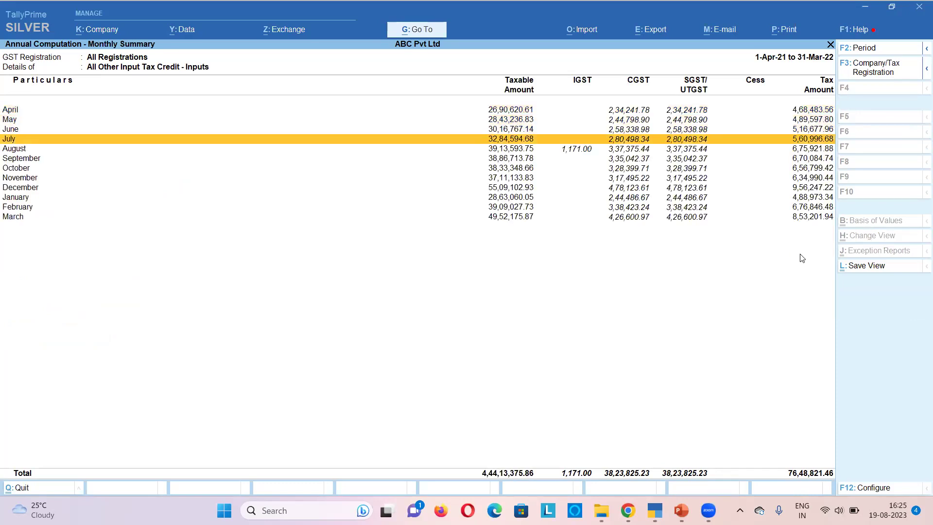
pyautogui.press('Down')
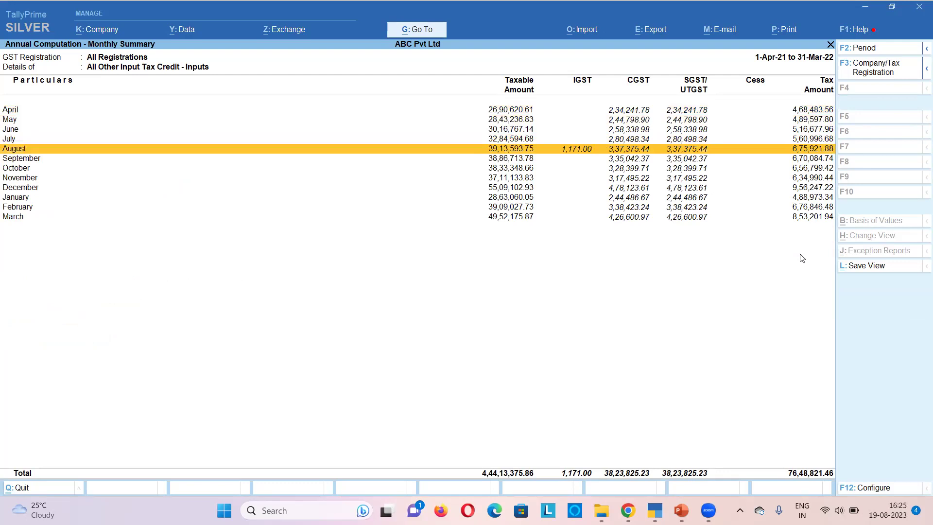
pyautogui.press('Escape')
pyautogui.press('Escape')
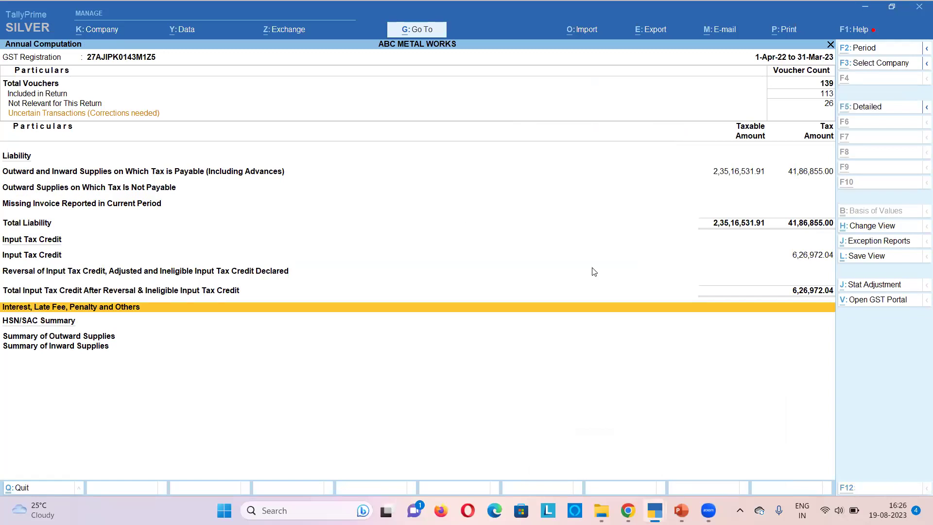
# Start exporting the current Annual Computation of ABC METAL WORKS and show the full list of export configurations
pyautogui.hotkey('alt', 'e')
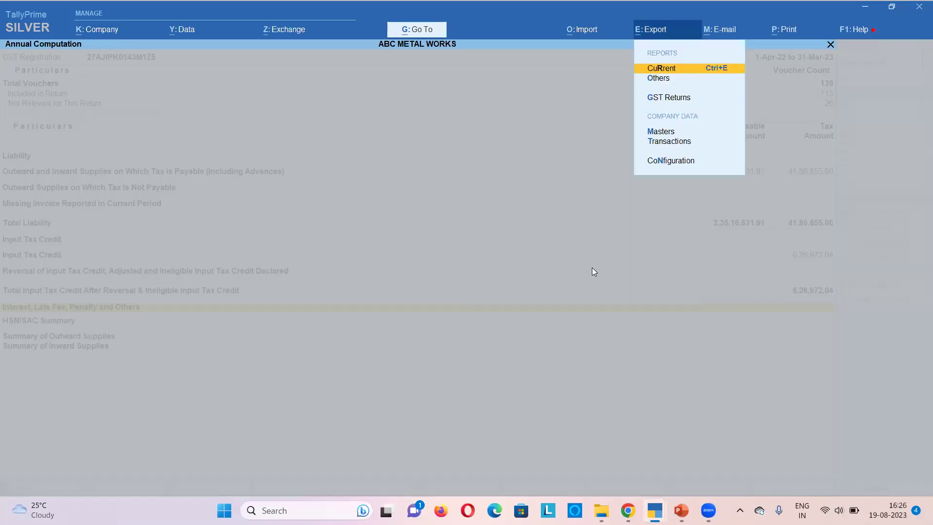
pyautogui.press('Return')
pyautogui.press('Left')
pyautogui.press('Return')
pyautogui.press('Up')
pyautogui.press('Return')
pyautogui.press('Down')
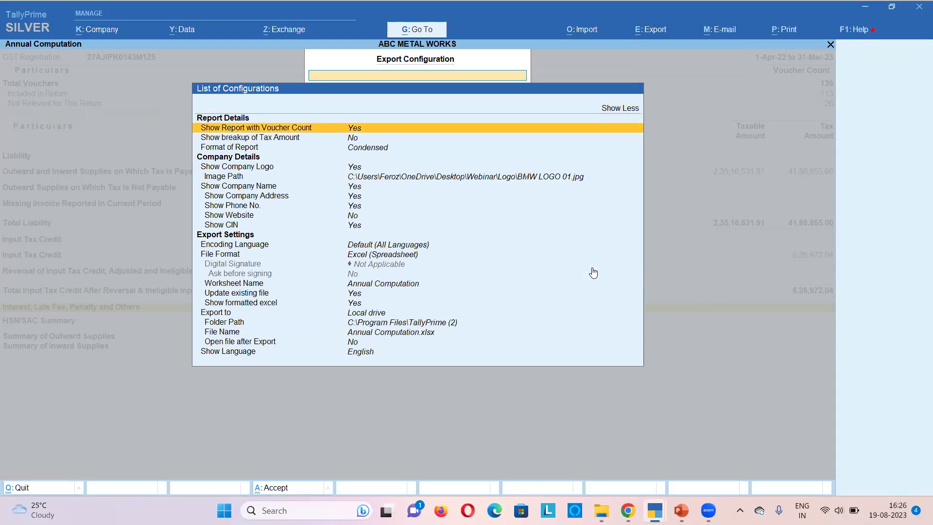
# Set the exported report to show the breakup of tax amount and use the Detailed format
pyautogui.press('Down')
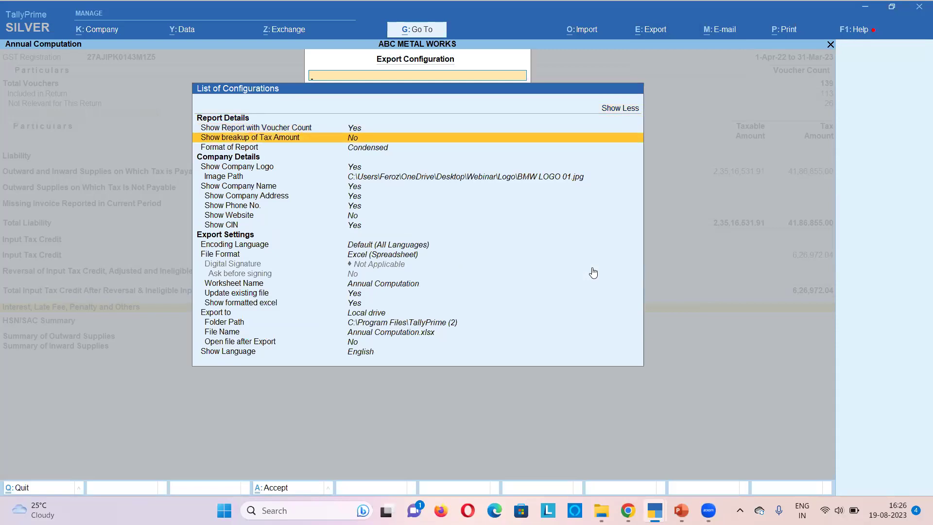
pyautogui.press('Down')
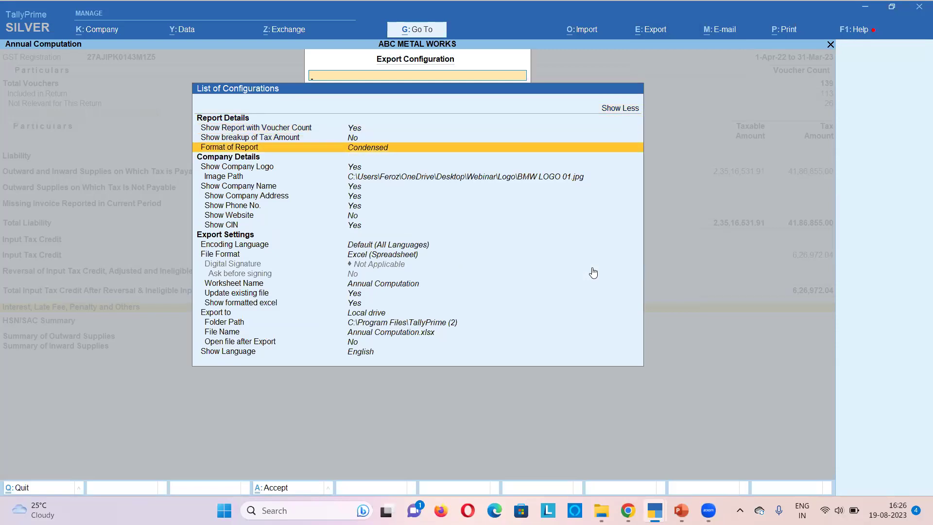
pyautogui.press('Up')
pyautogui.press('Up')
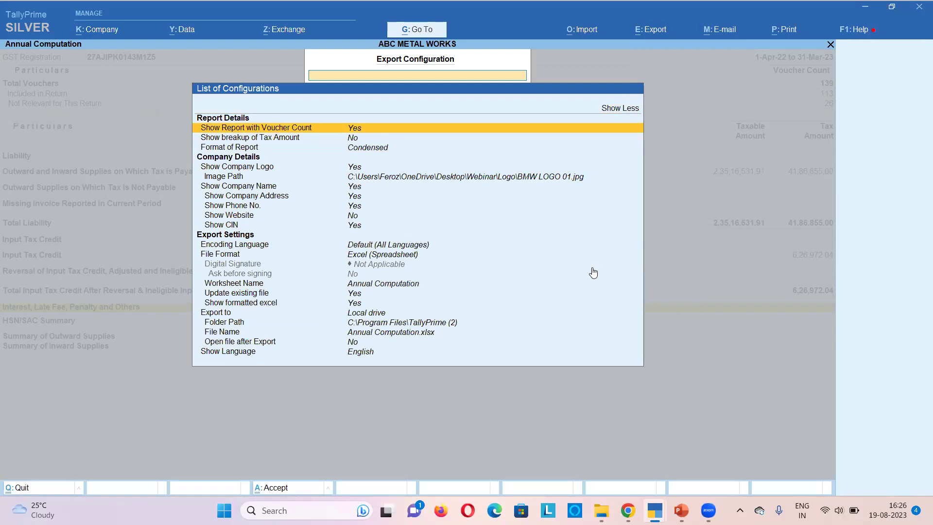
pyautogui.press('Down')
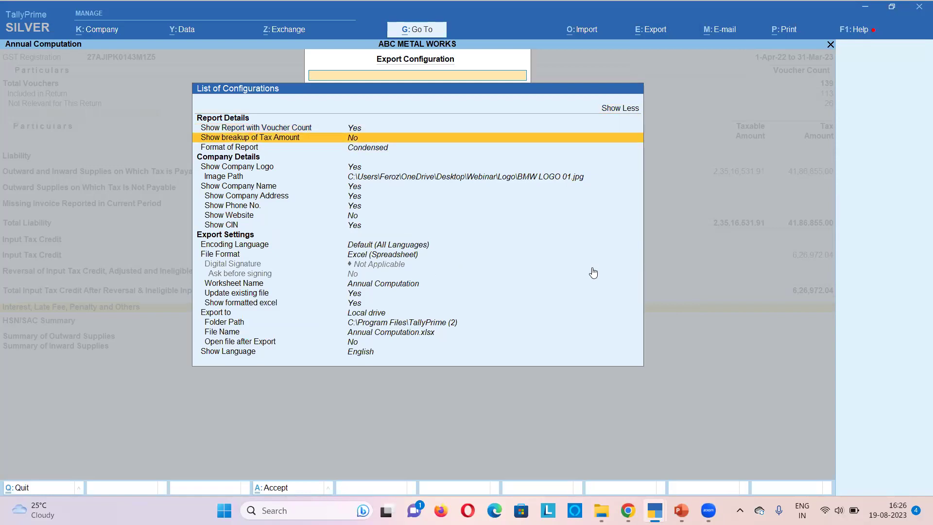
pyautogui.press('Return')
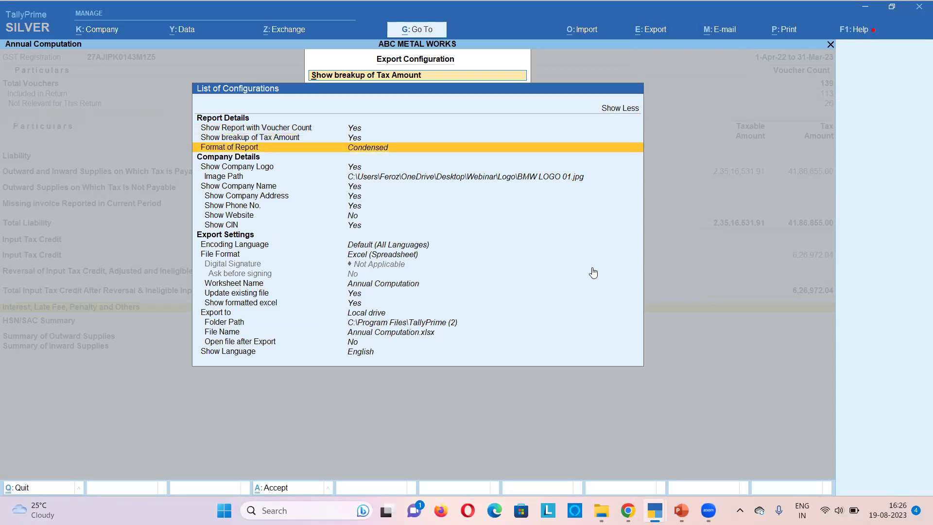
pyautogui.press('Return')
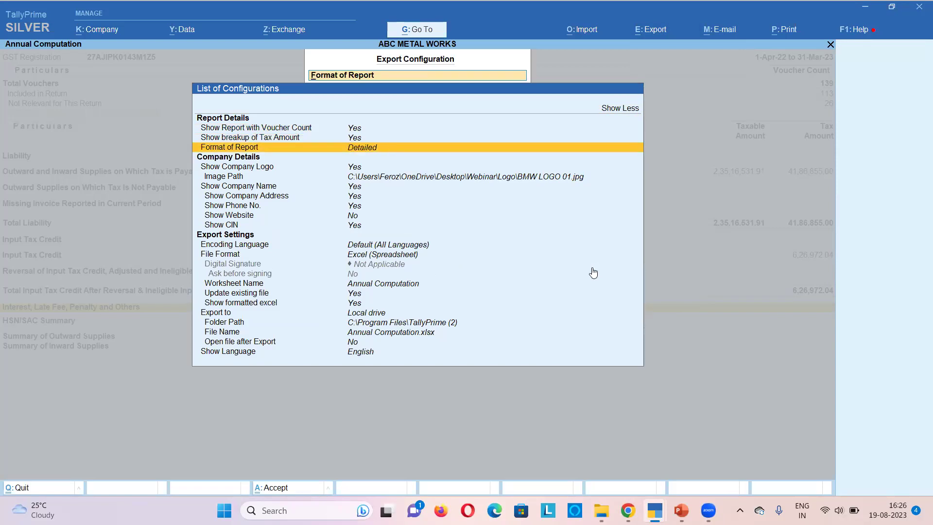
# Set the export folder path to the 3.0 data folder on the Desktop
pyautogui.press('Down')
pyautogui.press('Down')
pyautogui.press('Down')
pyautogui.press('Down')
pyautogui.press('Down')
pyautogui.press('Down')
pyautogui.press('Down')
pyautogui.press('Down')
pyautogui.press('Down')
pyautogui.press('Down')
pyautogui.press('Down')
pyautogui.press('Down')
pyautogui.press('Down')
pyautogui.press('Down')
pyautogui.press('Down')
pyautogui.press('Down')
pyautogui.press('Down')
pyautogui.press('Down')
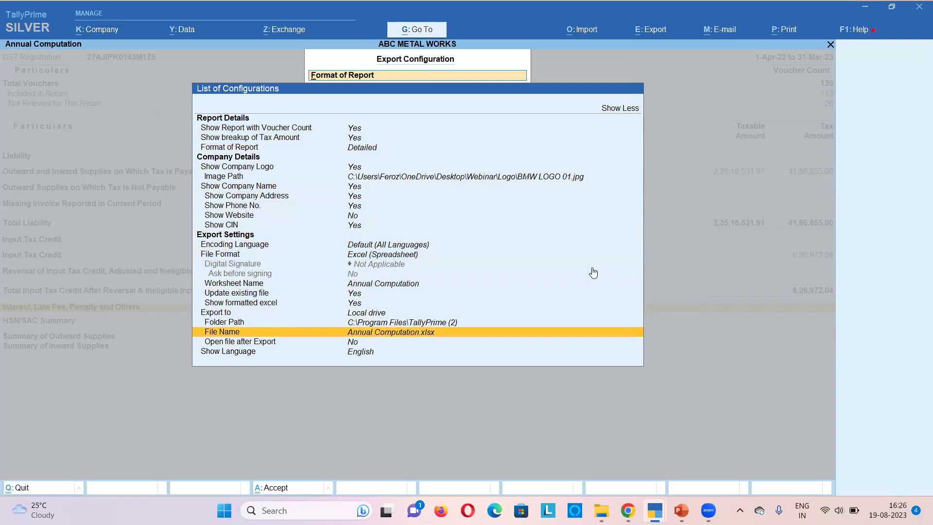
pyautogui.press('Up')
pyautogui.press('Return')
pyautogui.press('Up')
pyautogui.press('Up')
pyautogui.press('Return')
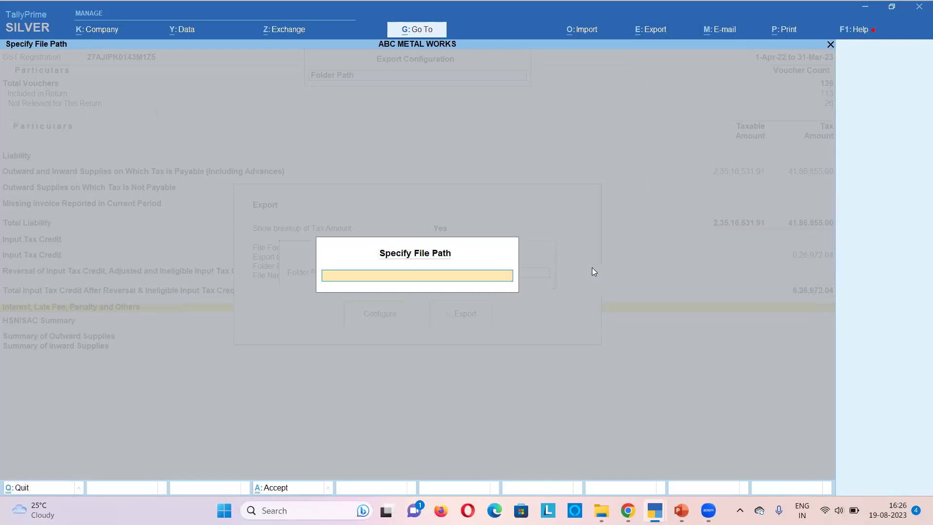
pyautogui.press('Escape')
pyautogui.press('Down')
pyautogui.press('Return')
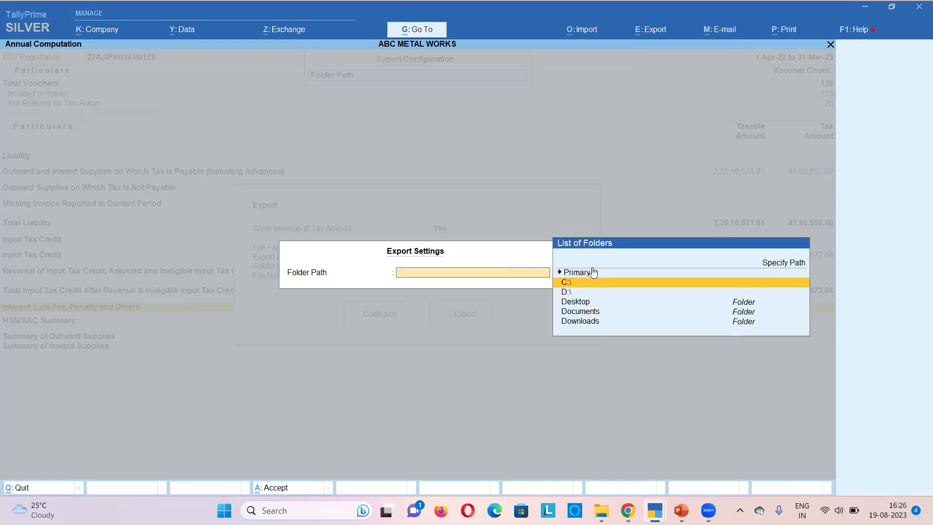
pyautogui.press('Down')
pyautogui.press('Down')
pyautogui.press('Return')
pyautogui.press('Down')
pyautogui.press('Down')
pyautogui.press('Return')
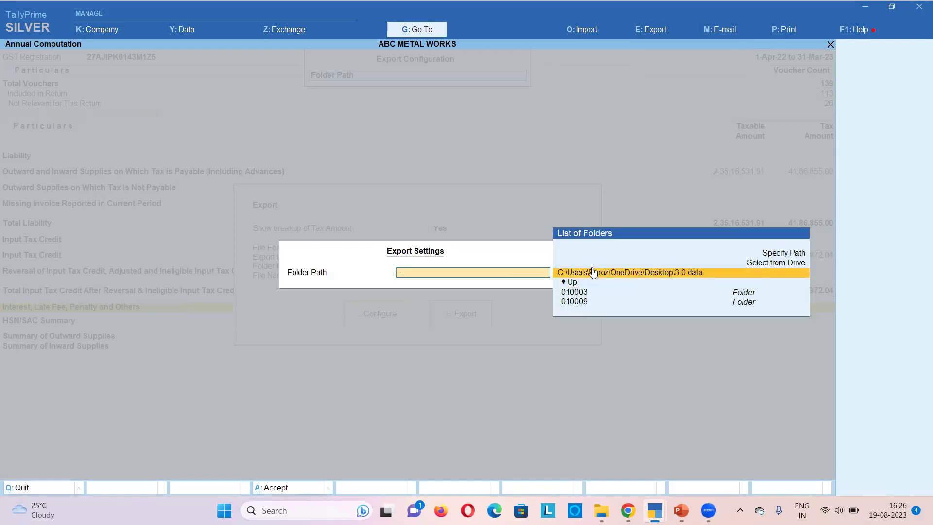
pyautogui.press('Return')
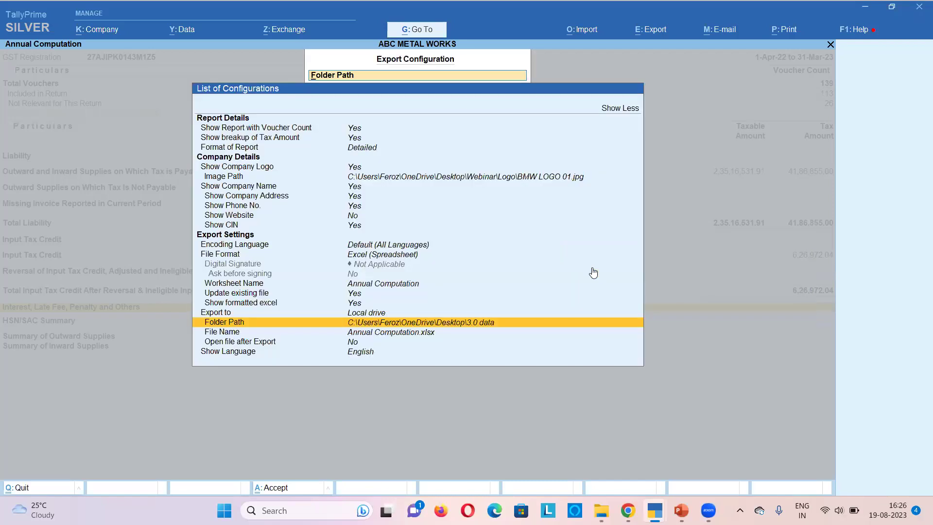
# Accept the export configuration and export the Annual Computation as an Excel spreadsheet to the 3.0 data folder
pyautogui.hotkey('ctrl', 'a')
pyautogui.press('Right')
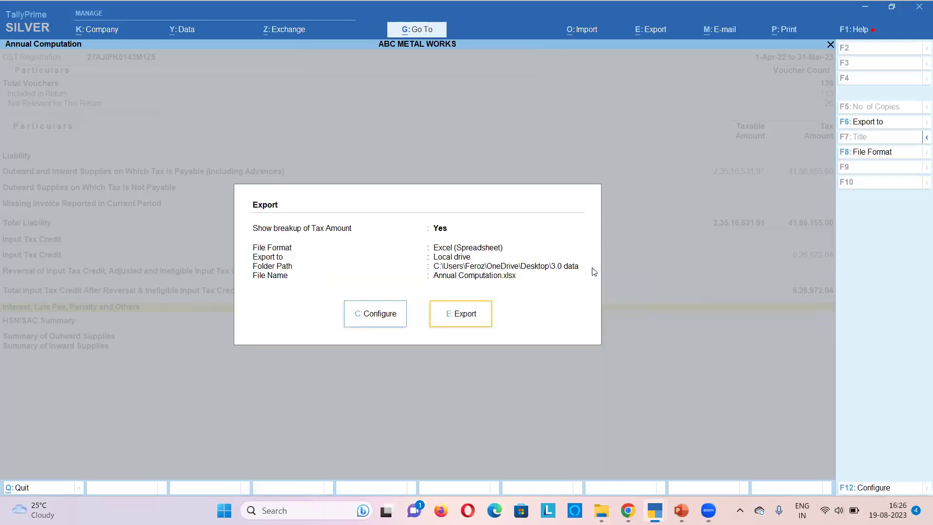
pyautogui.click(478, 337)
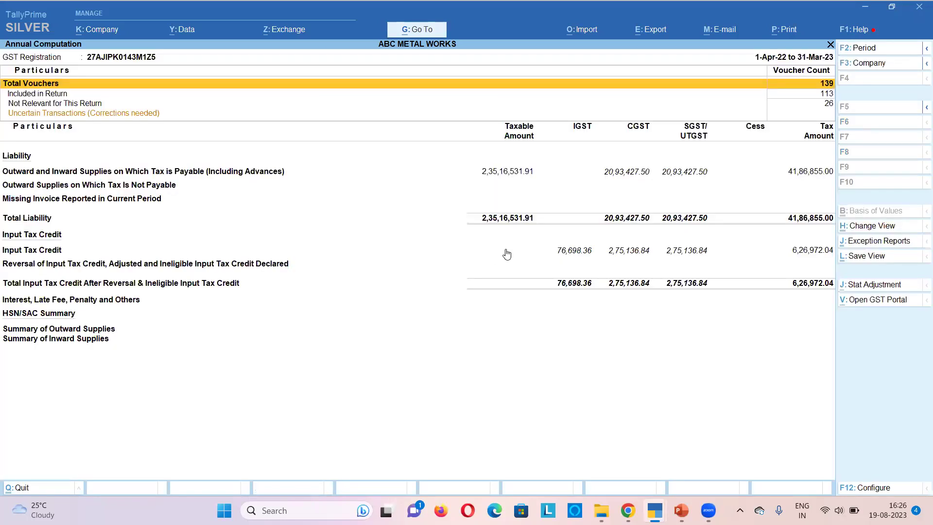
# Switch to the 3.0 data folder in File Explorer and open the Annual Computation1 workbook in Excel
pyautogui.moveTo(655, 509)
pyautogui.moveTo(601, 510)
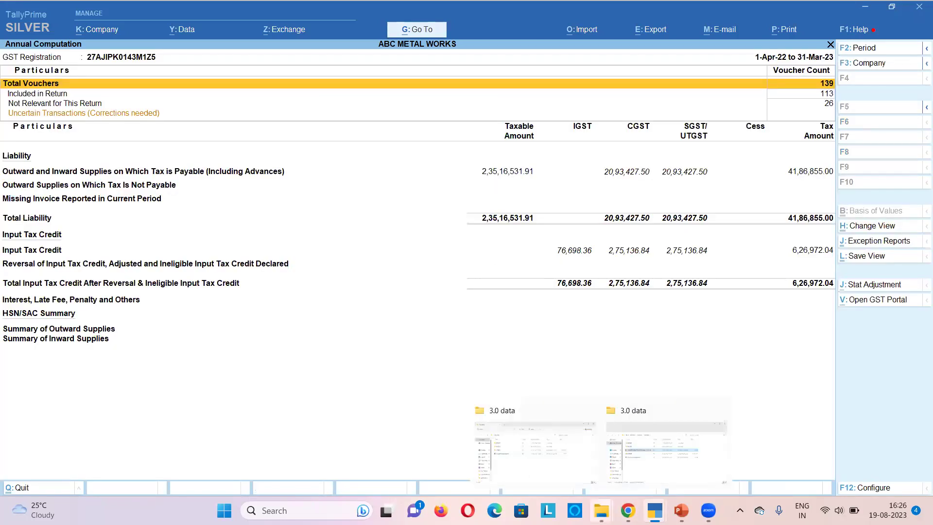
pyautogui.click(649, 458)
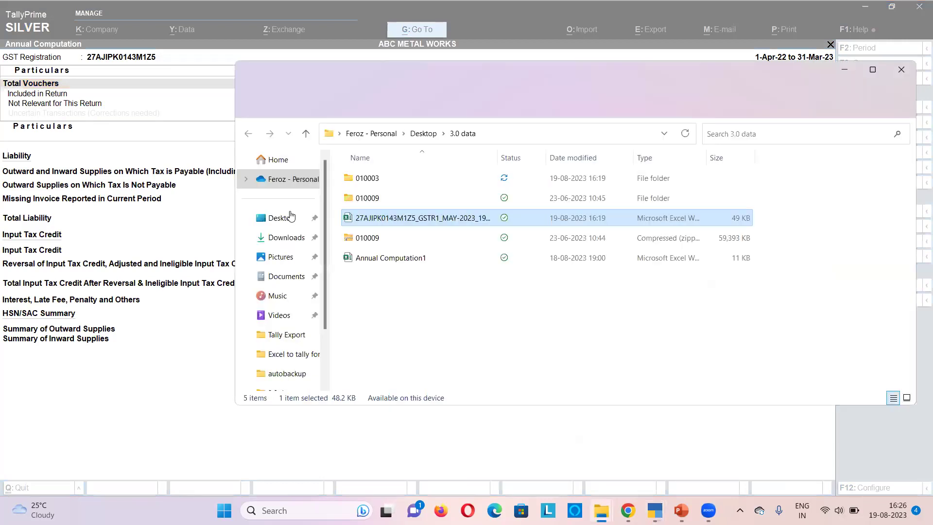
pyautogui.doubleClick(385, 261)
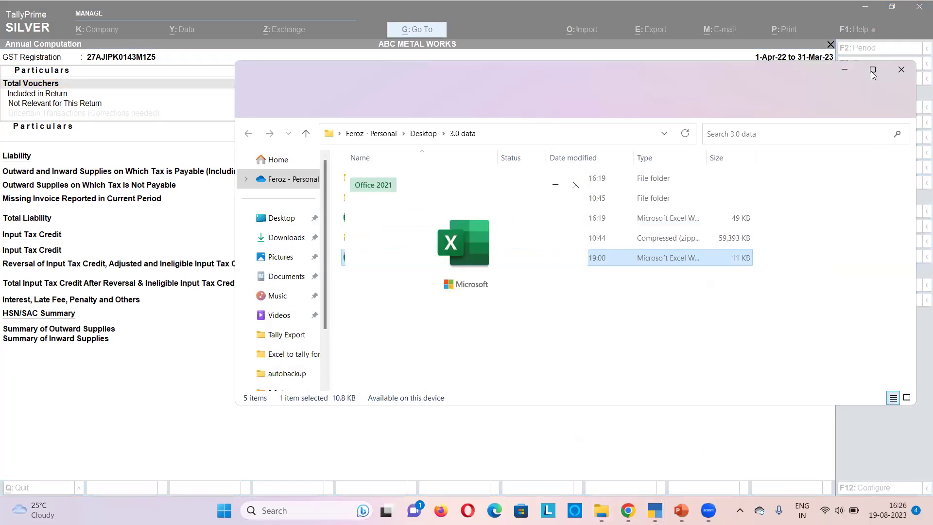
pyautogui.moveTo(872, 73)
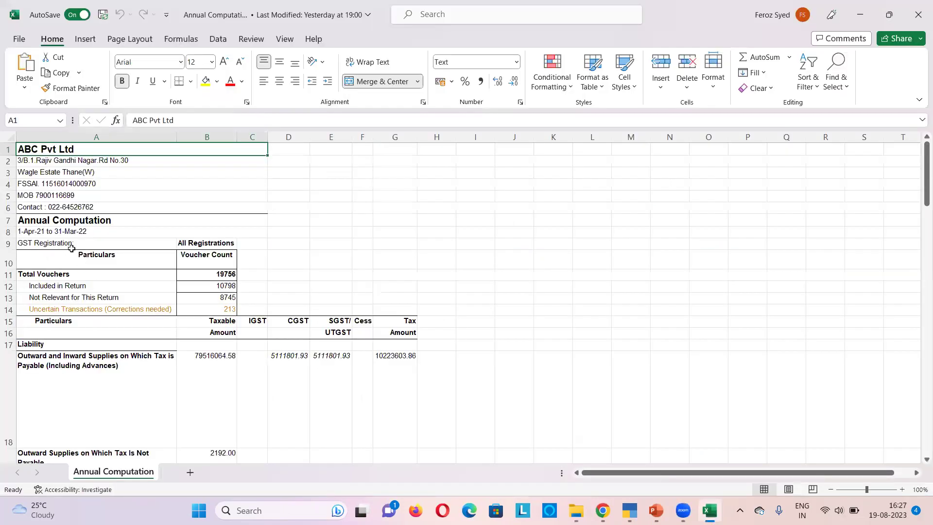
# Examine the Annual Computation sheet from the company header and voucher counts down to the supply summaries
pyautogui.keyDown('ctrl'); pyautogui.scroll(1, 72, 249); pyautogui.keyUp('ctrl')
pyautogui.keyDown('ctrl'); pyautogui.scroll(2, 71, 249); pyautogui.keyUp('ctrl')
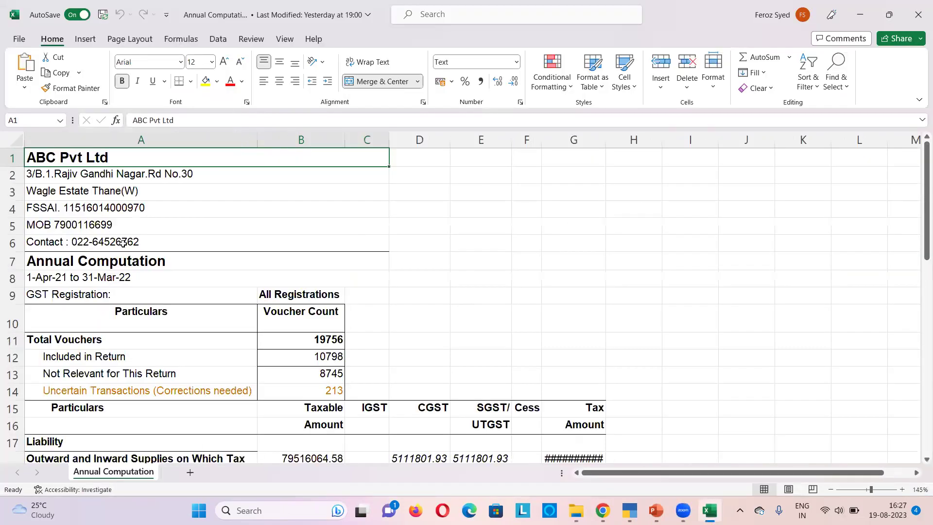
pyautogui.scroll(-2, 122, 243)
pyautogui.scroll(-2, 172, 283)
pyautogui.scroll(-1, 173, 284)
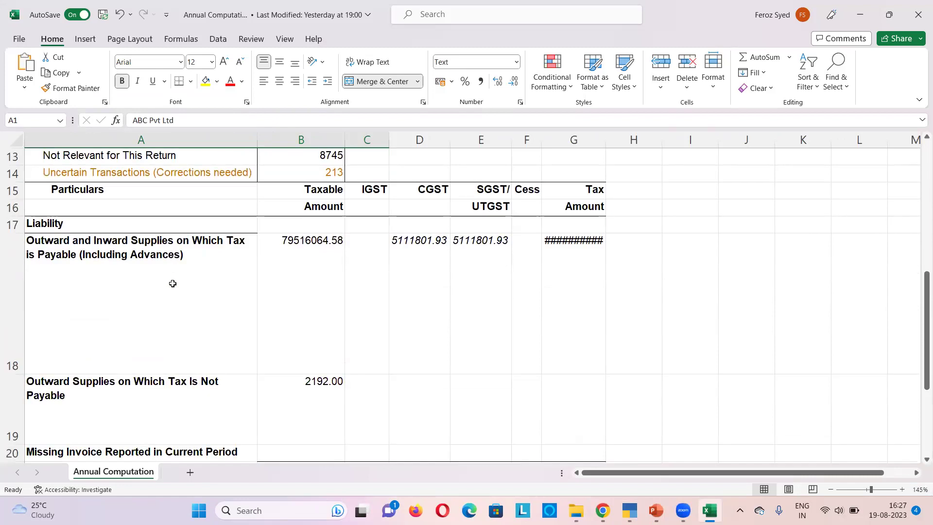
pyautogui.scroll(-4, 173, 286)
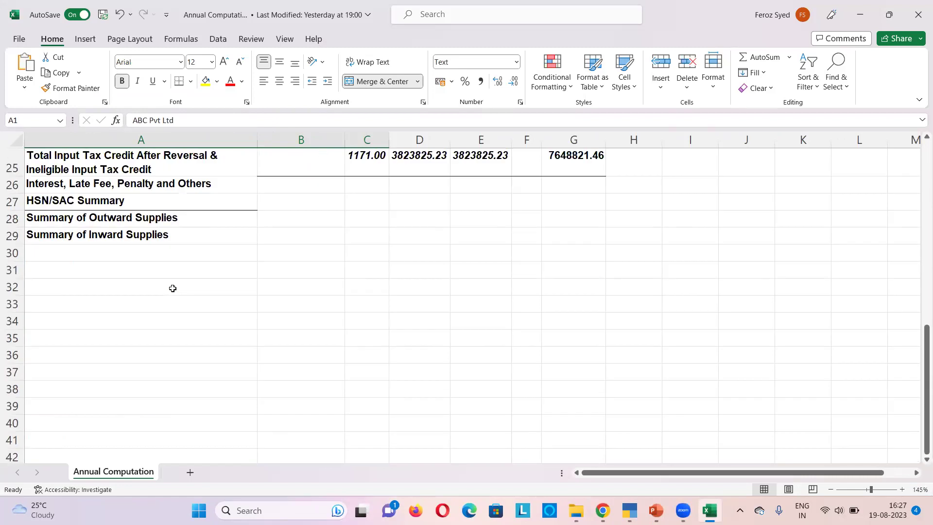
pyautogui.scroll(3, 172, 288)
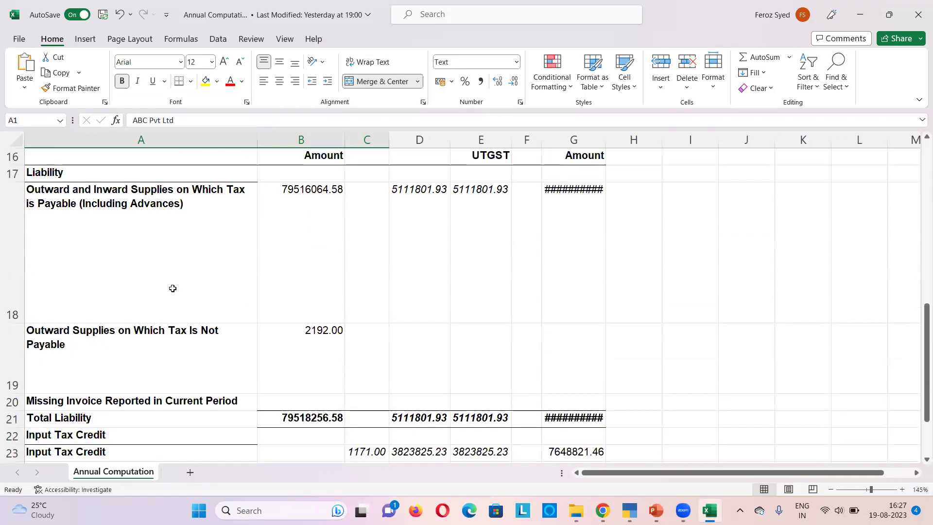
pyautogui.scroll(-2, 172, 288)
pyautogui.scroll(6, 172, 288)
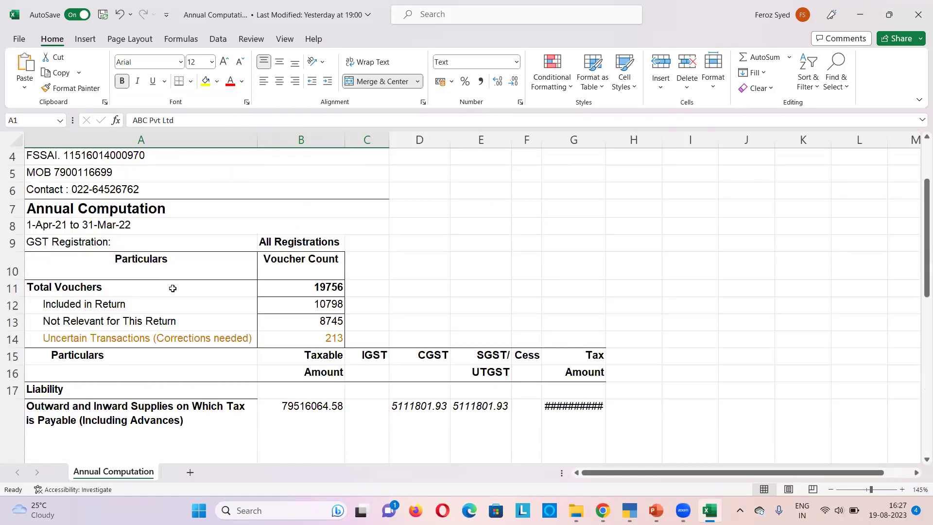
pyautogui.scroll(-1, 143, 279)
pyautogui.scroll(-1, 144, 278)
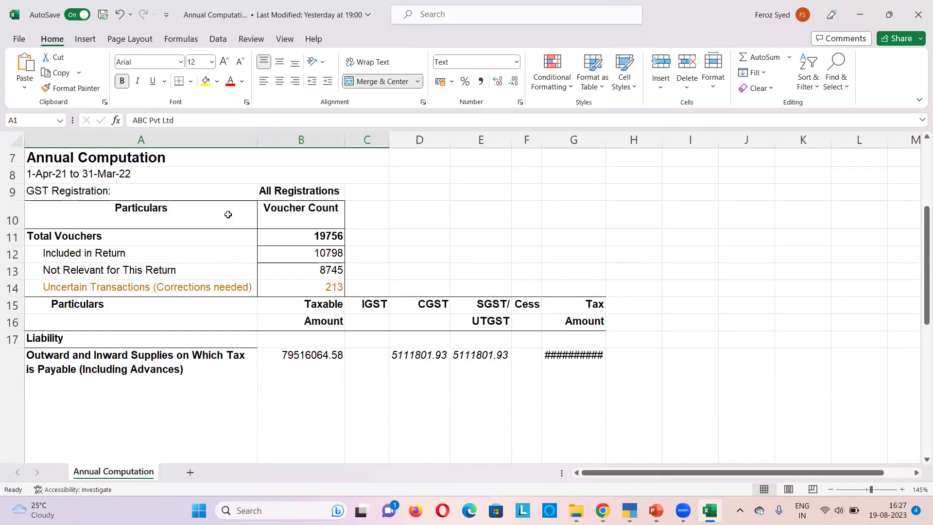
# Minimise the workbook and the 3.0 data folder, and switch to the gst.gov.in page in Chrome
pyautogui.click(864, 18)
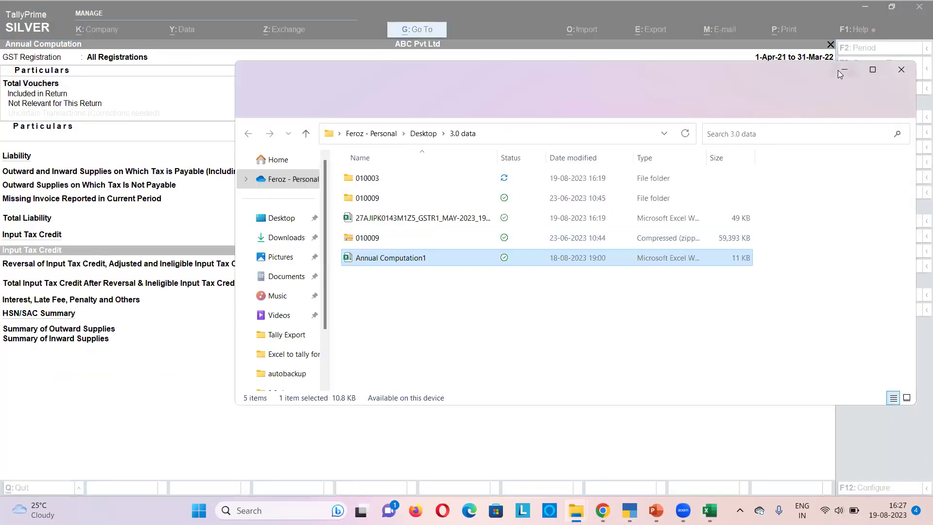
pyautogui.click(841, 71)
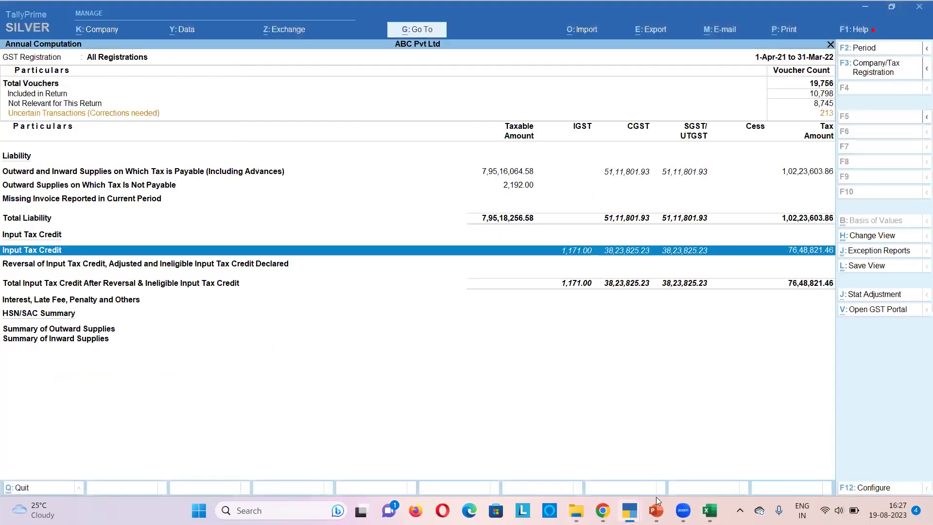
pyautogui.moveTo(603, 510)
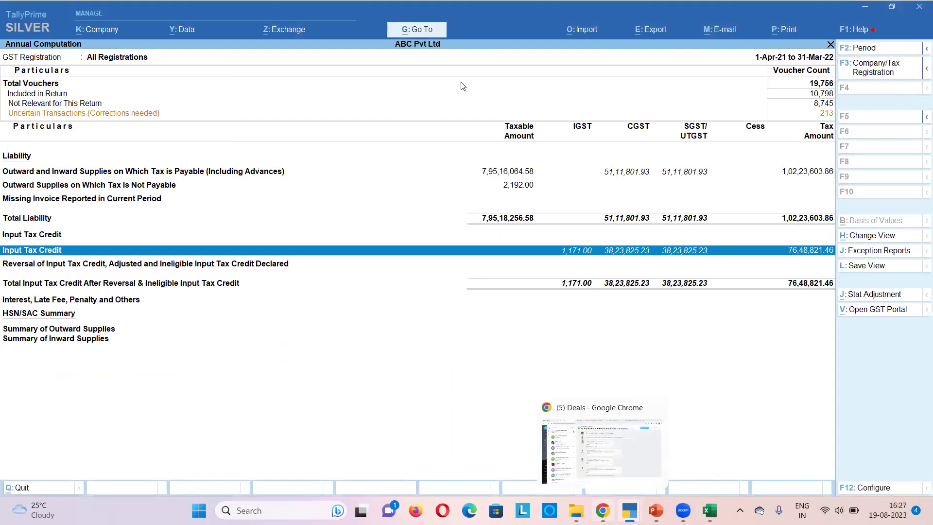
pyautogui.click(602, 510)
pyautogui.click(737, 5)
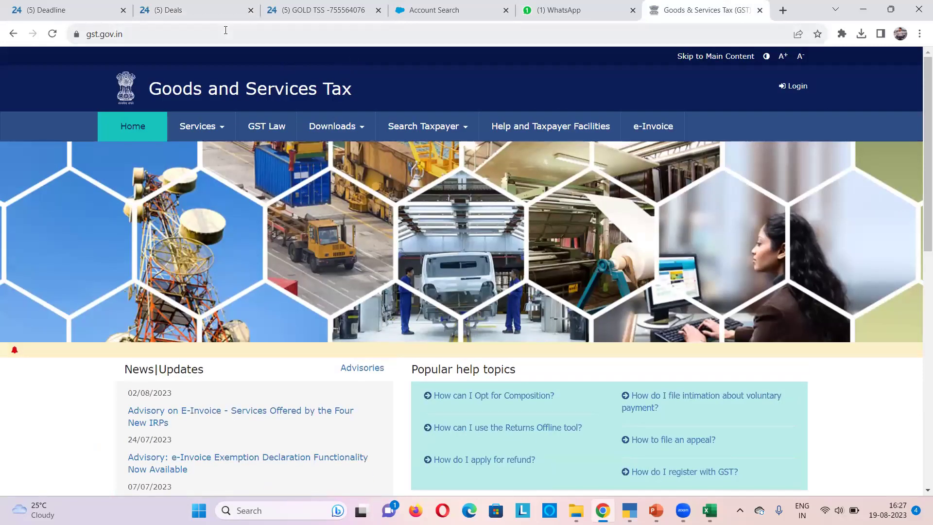
# Reduce the browser from full size, minimise TallyPrime behind it and close the reading list side panel
pyautogui.press('super+Down')
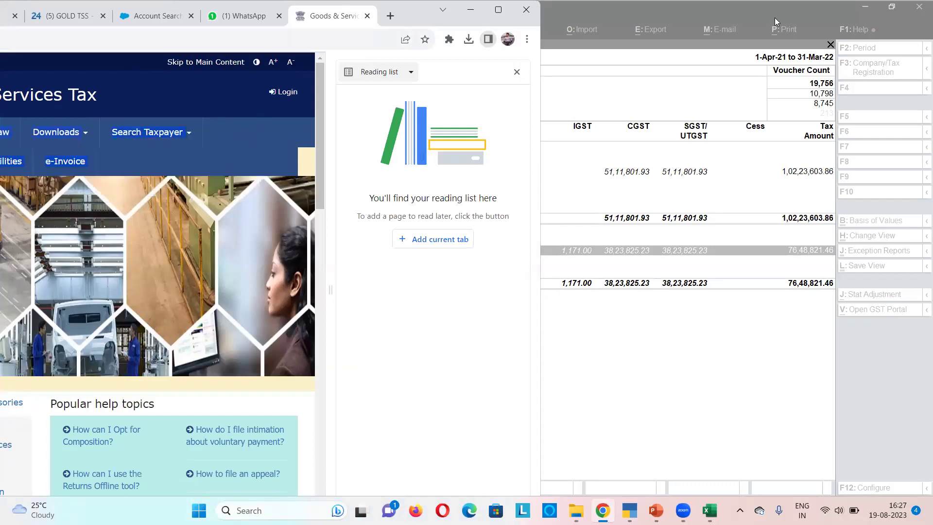
pyautogui.hotkey('alt', 'Tab')
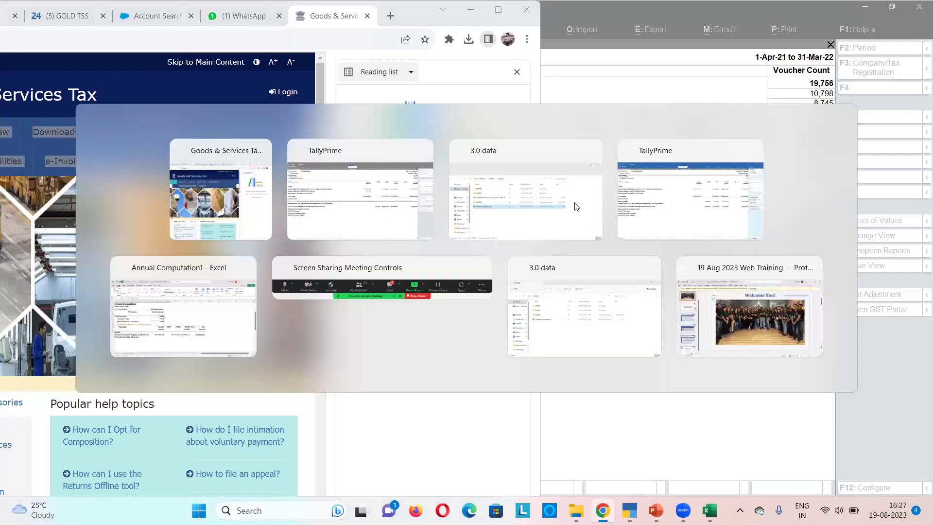
pyautogui.hotkey('alt', 'Tab')
pyautogui.hotkey('alt', 'Tab')
pyautogui.hotkey('alt', 'Tab')
pyautogui.hotkey('alt', 'Tab')
pyautogui.hotkey('alt', 'Tab')
pyautogui.hotkey('alt', 'Tab')
pyautogui.hotkey('alt', 'Tab')
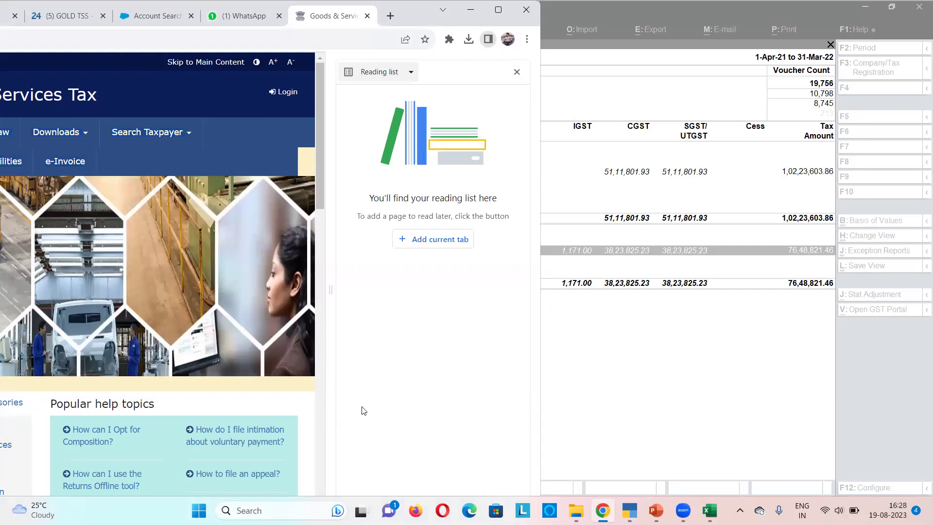
pyautogui.click(865, 6)
pyautogui.click(516, 73)
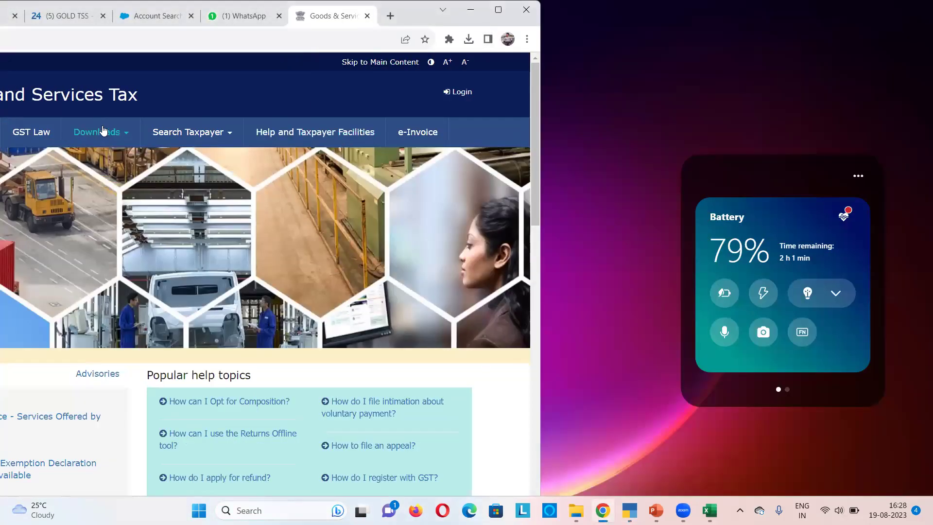
# Look over the GST portal home page and open its GST Statistics downloads page
pyautogui.click(101, 134)
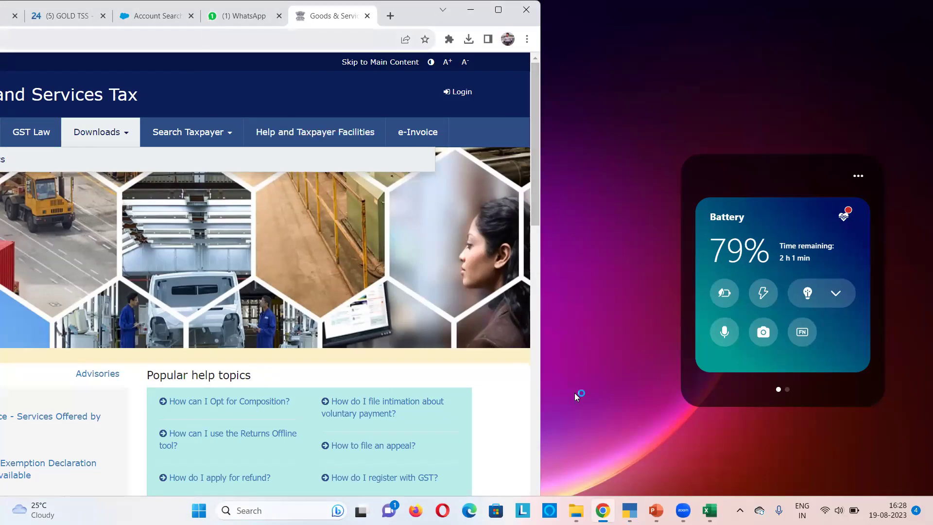
pyautogui.press('pagedown')
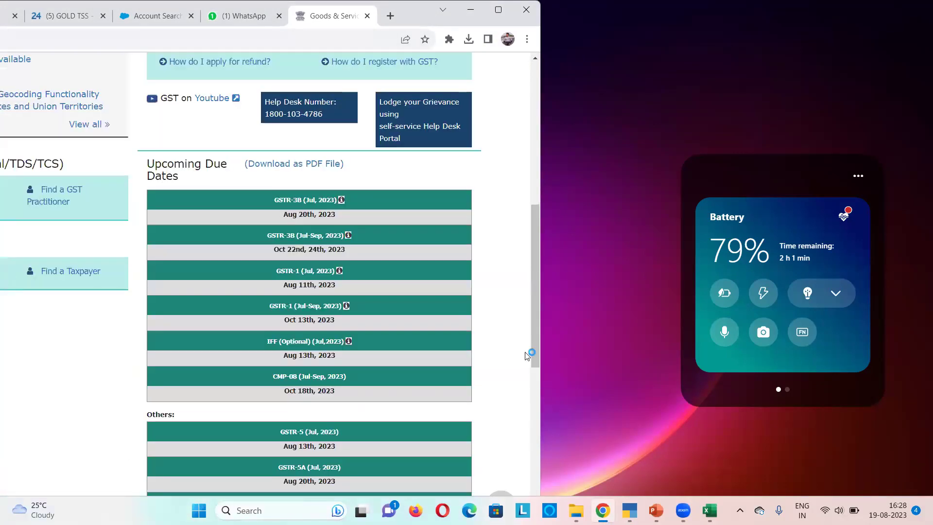
pyautogui.scroll(8, 535, 328)
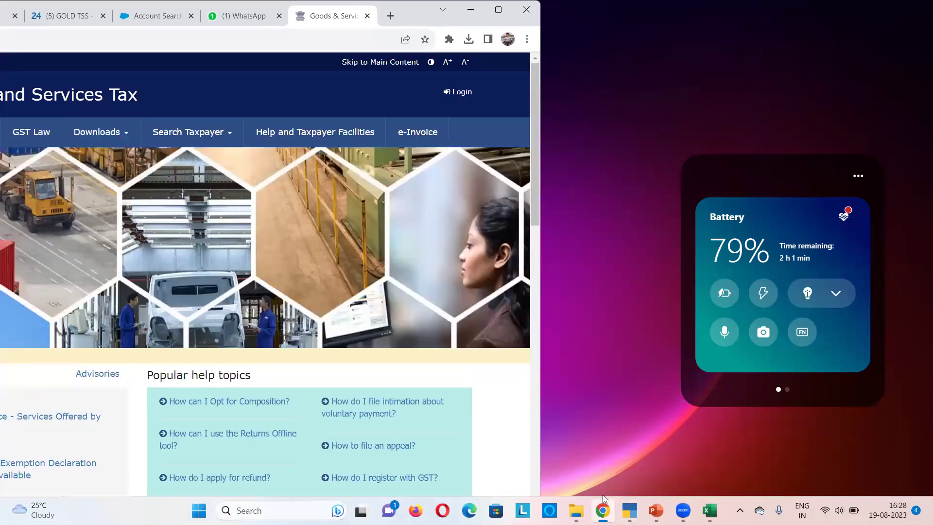
pyautogui.press('super+d')
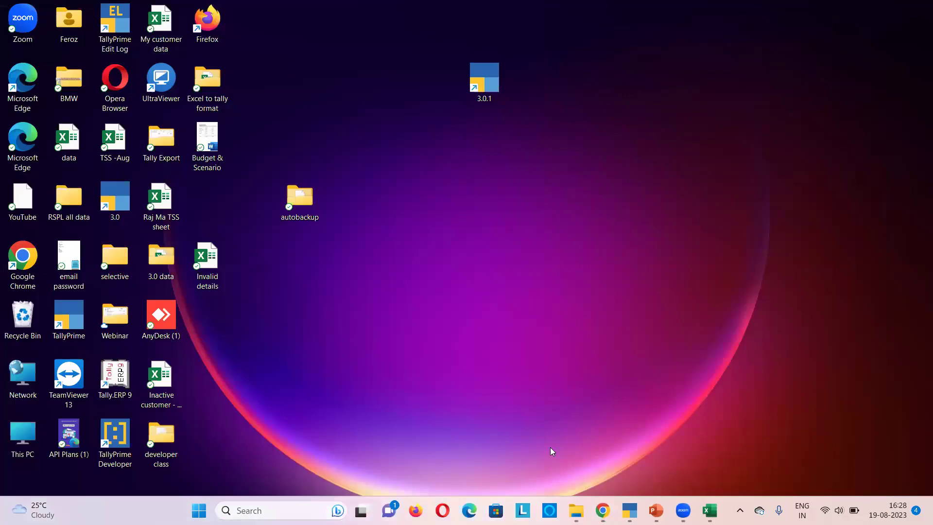
pyautogui.click(603, 510)
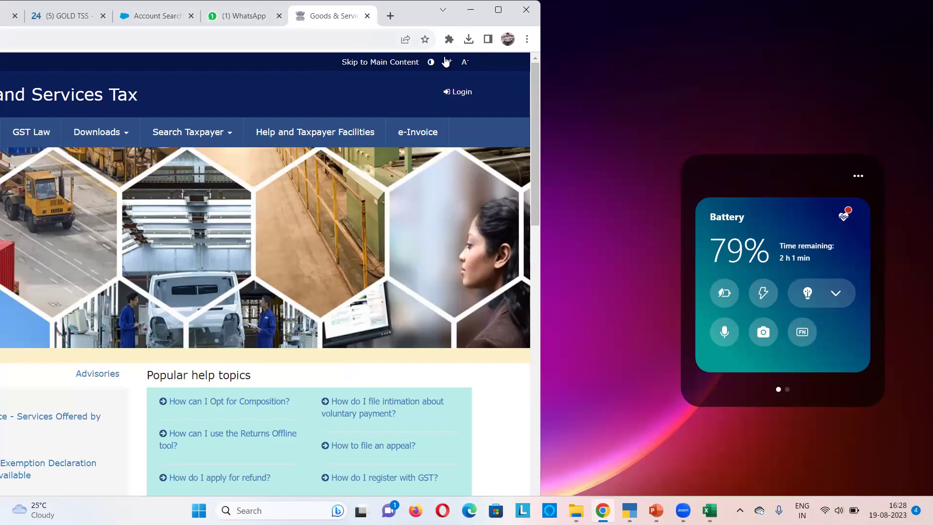
pyautogui.scroll(-4, 536, 178)
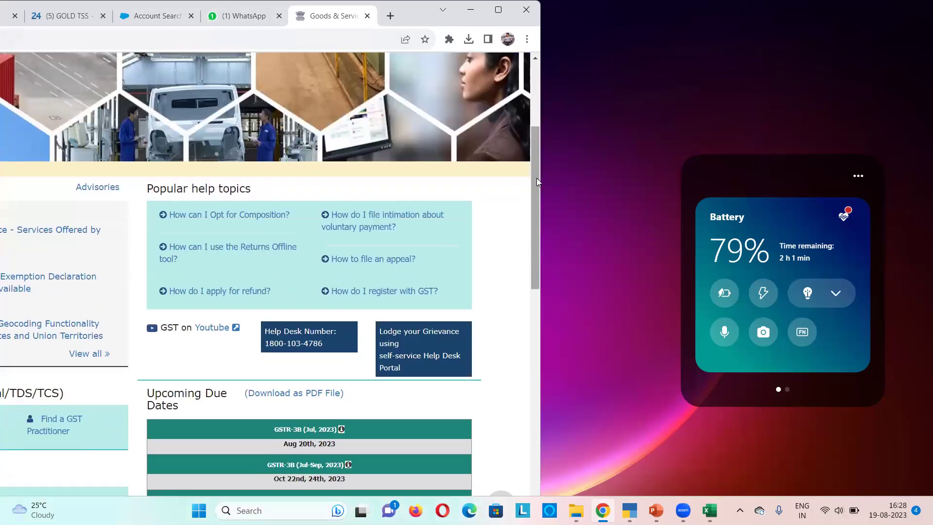
pyautogui.scroll(4, 529, 65)
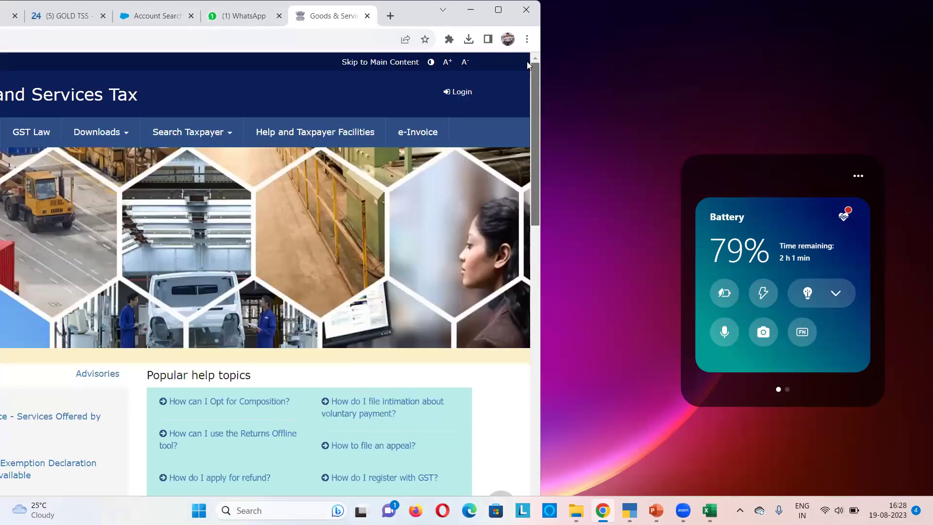
pyautogui.click(6, 164)
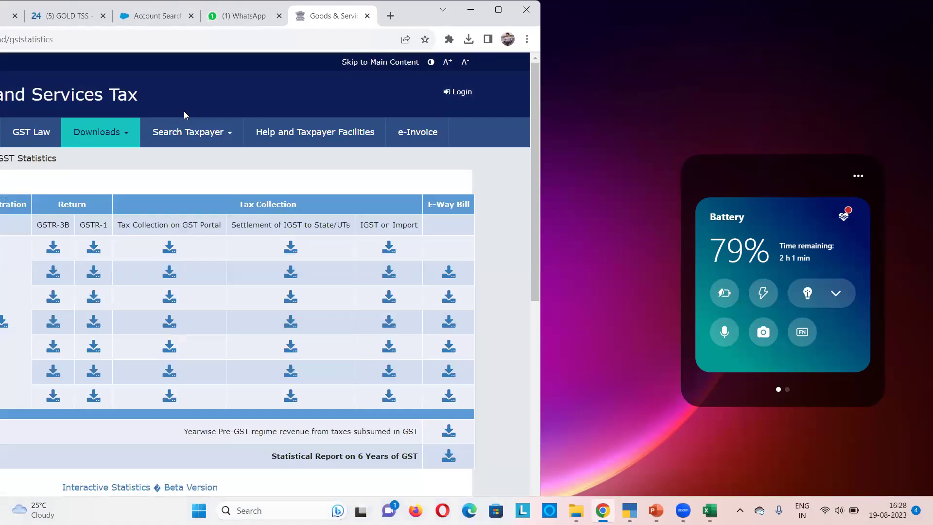
pyautogui.moveTo(86, 138)
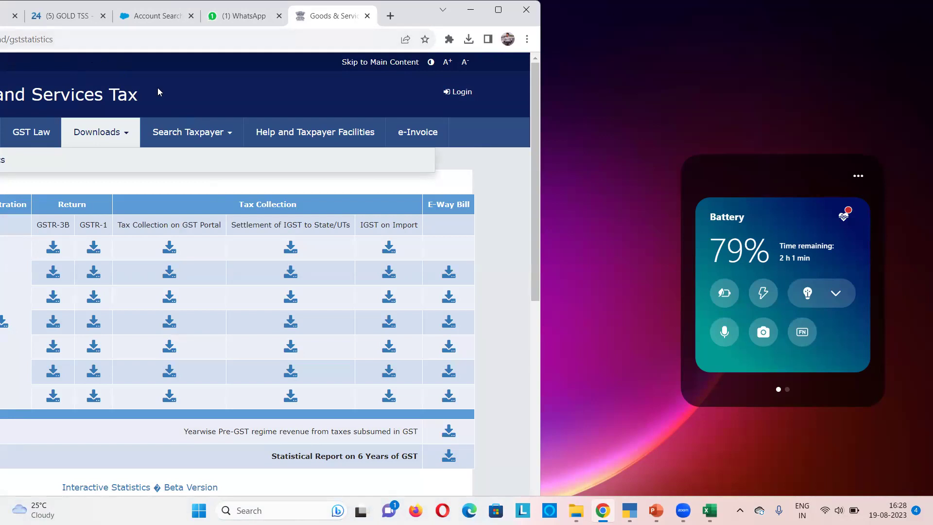
pyautogui.moveTo(515, 464); pyautogui.dragTo(528, 199)
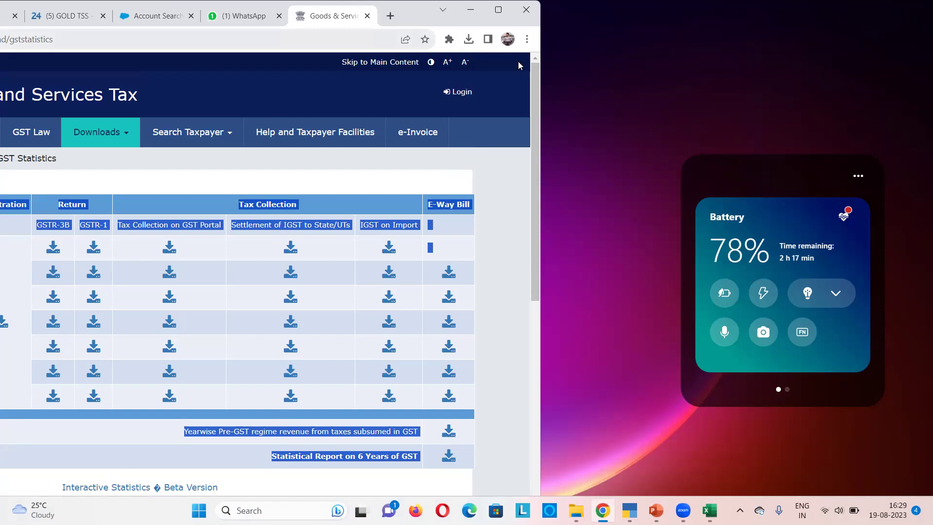
# Show the GST portal in full screen and display its list of downloadable offline tools
pyautogui.press('F11')
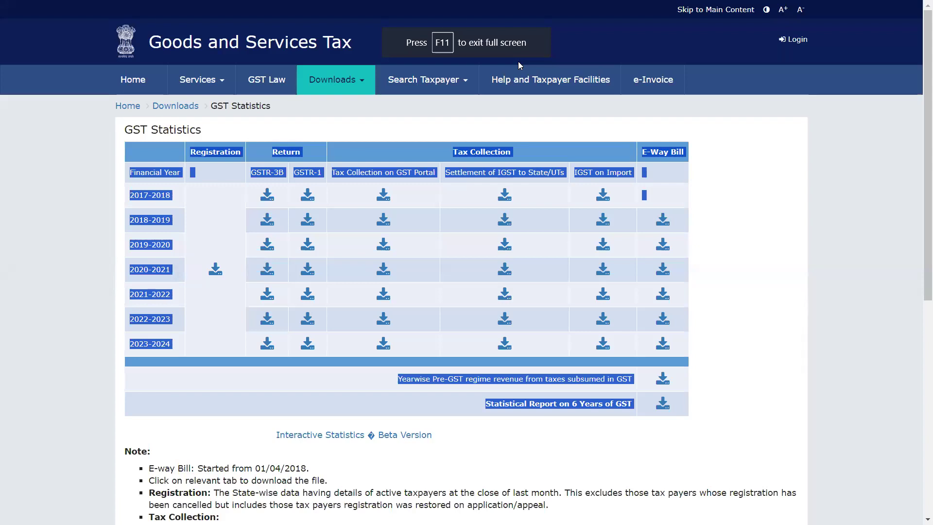
pyautogui.click(343, 82)
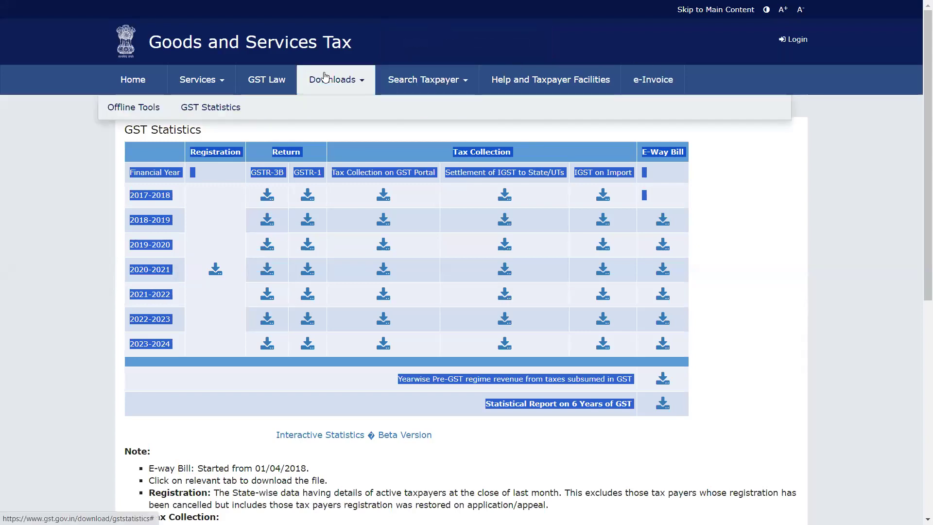
pyautogui.moveTo(140, 111)
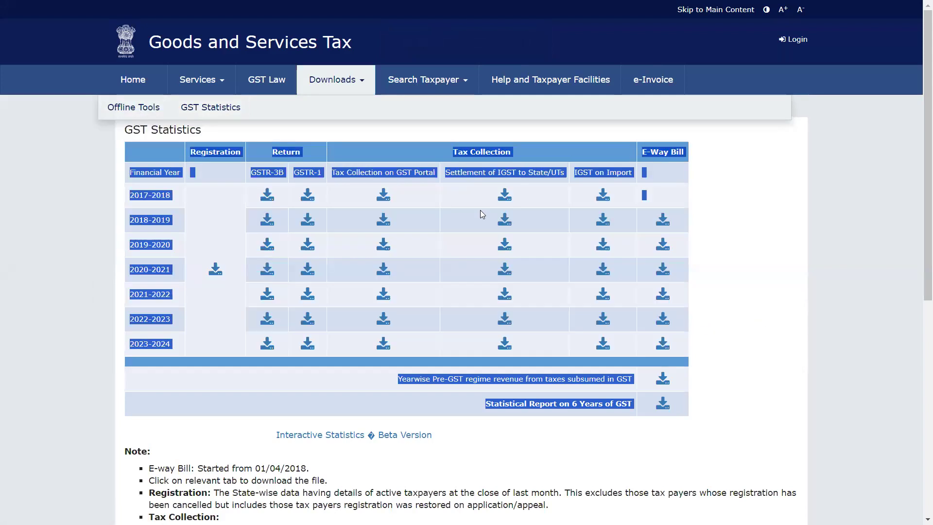
pyautogui.click(155, 111)
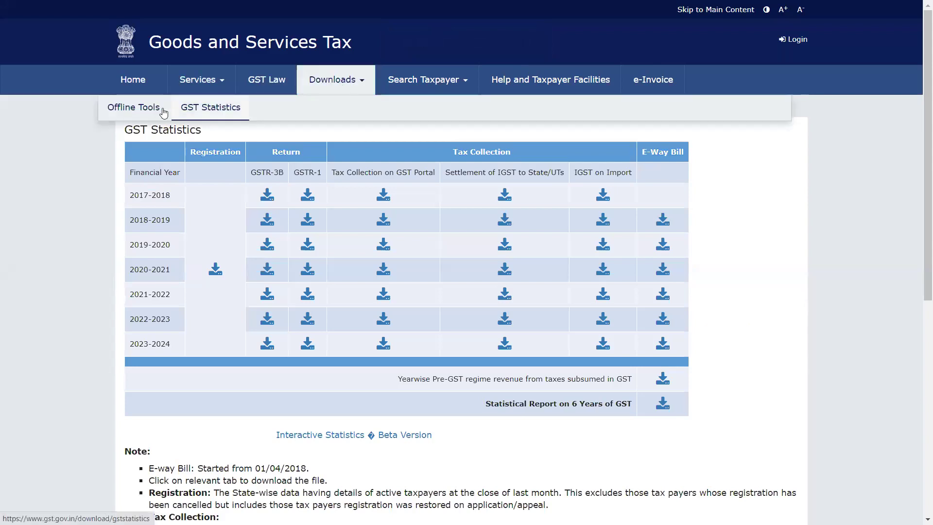
pyautogui.moveTo(284, 101)
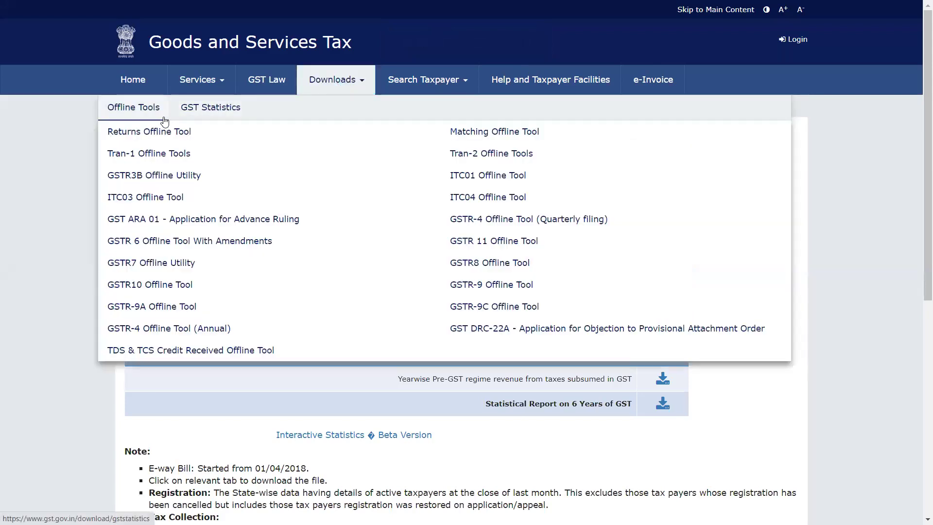
# Open the GSTR-9 Offline Tool page from the offline tools list and download the utility's zip file
pyautogui.moveTo(111, 104)
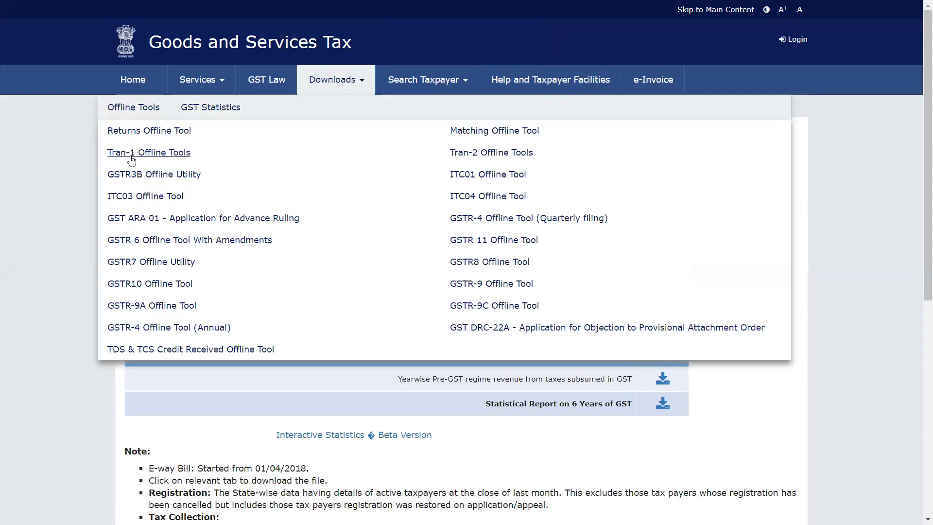
pyautogui.click(480, 284)
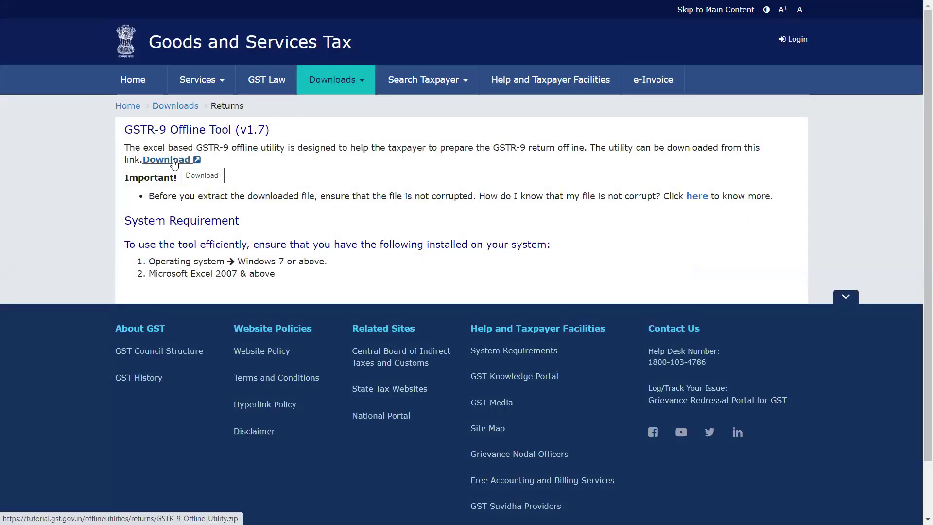
pyautogui.click(171, 160)
pyautogui.click(485, 190)
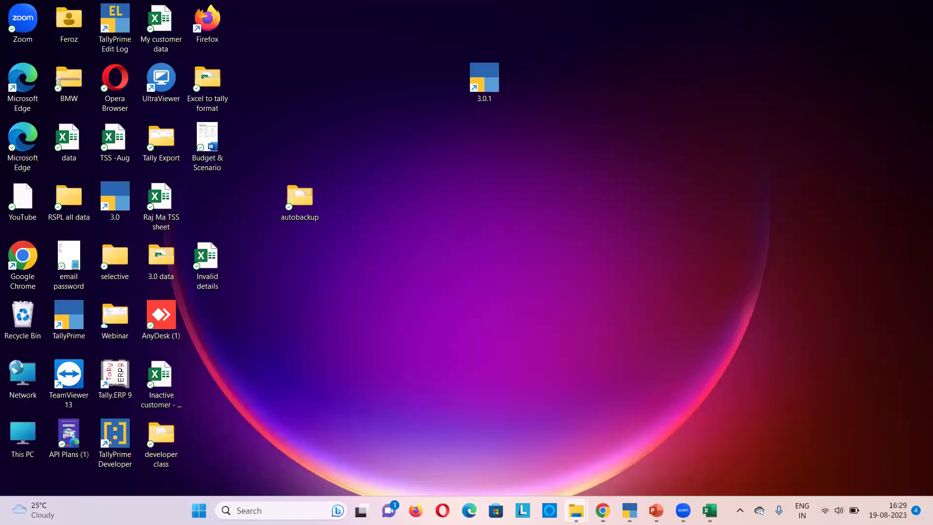
# Switch to the File Explorer window showing the 3.0 data folder and go to the Downloads folder
pyautogui.moveTo(575, 510)
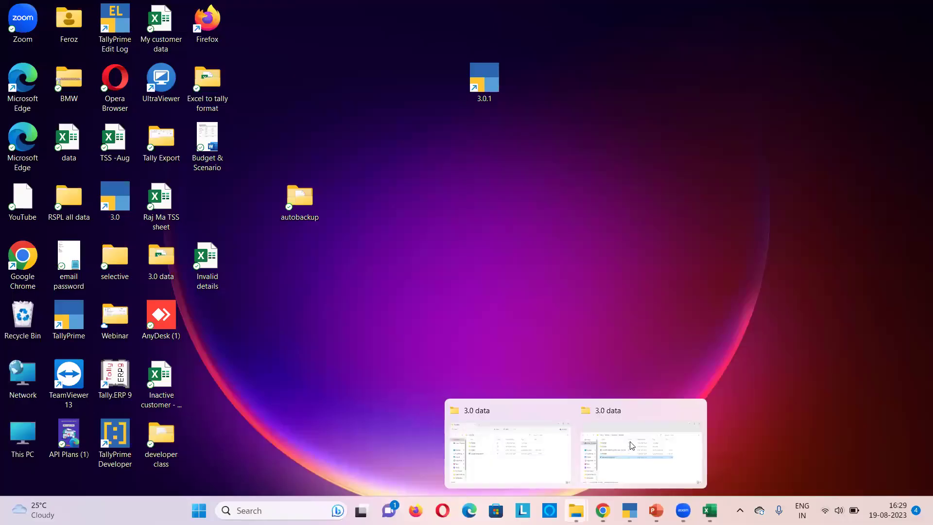
pyautogui.click(507, 452)
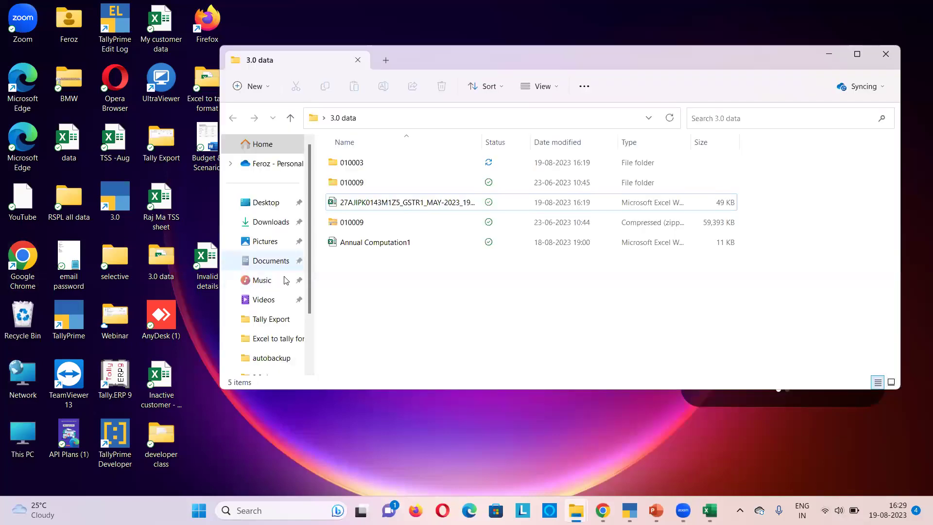
pyautogui.click(270, 219)
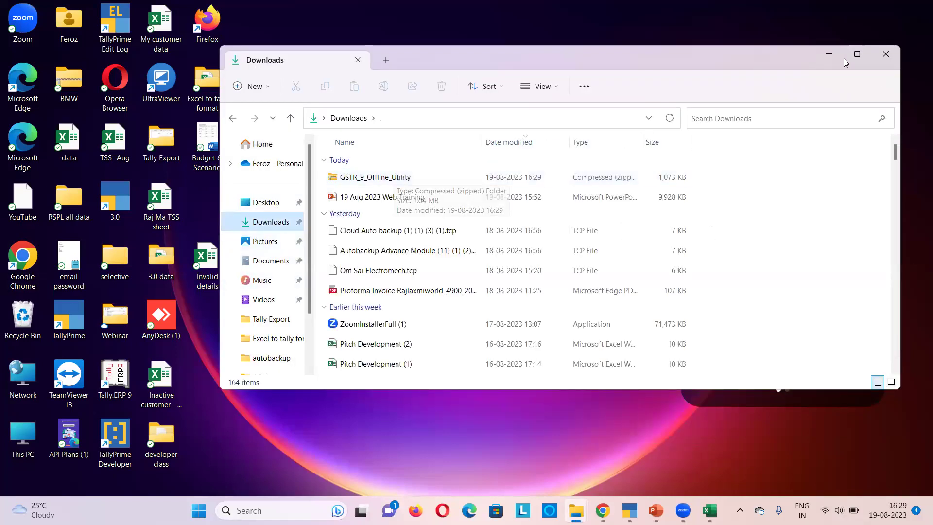
# Go through the nested folders of the GSTR_9_Offline_Utility archive and open the GSTR-9 Offline Tool (v1.7) workbook
pyautogui.doubleClick(399, 177)
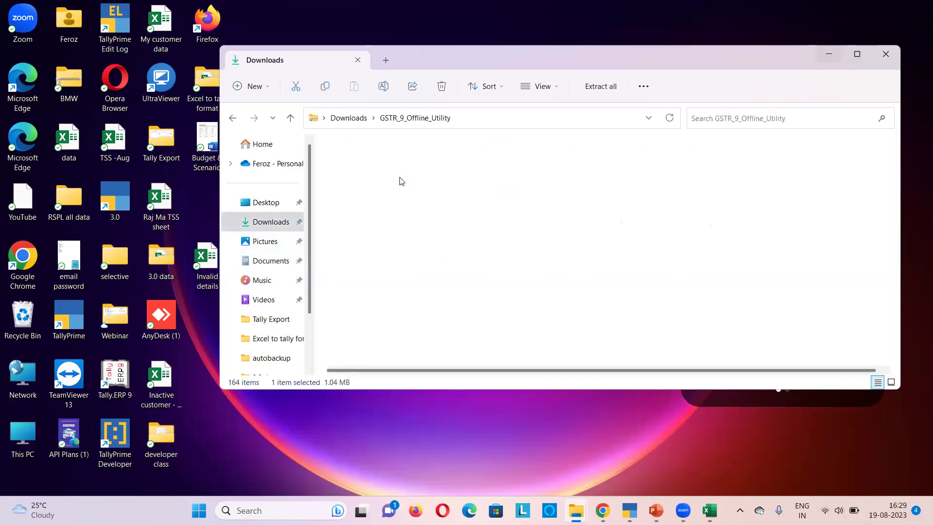
pyautogui.doubleClick(383, 163)
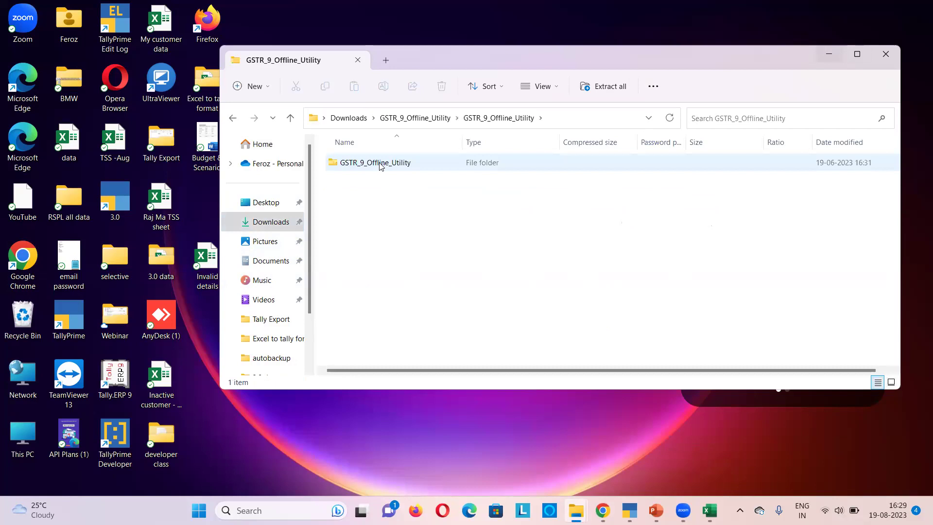
pyautogui.doubleClick(384, 164)
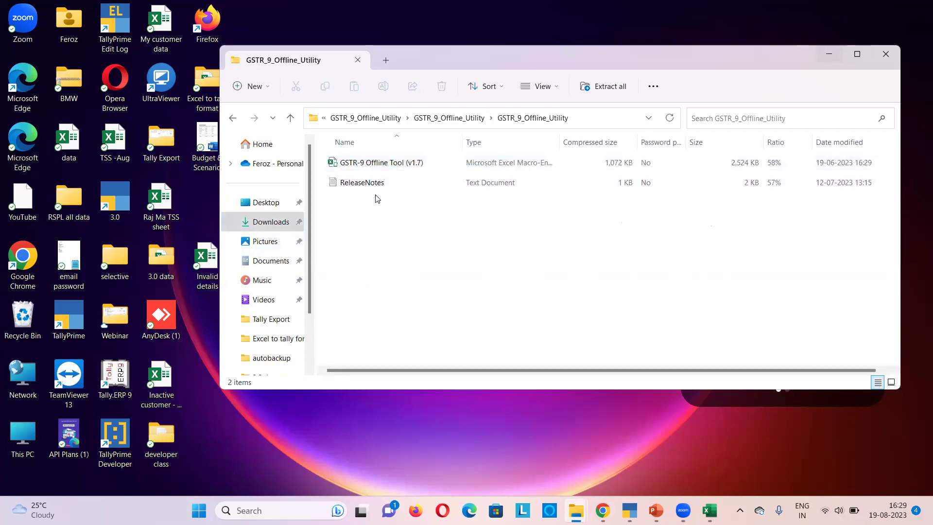
pyautogui.click(394, 167)
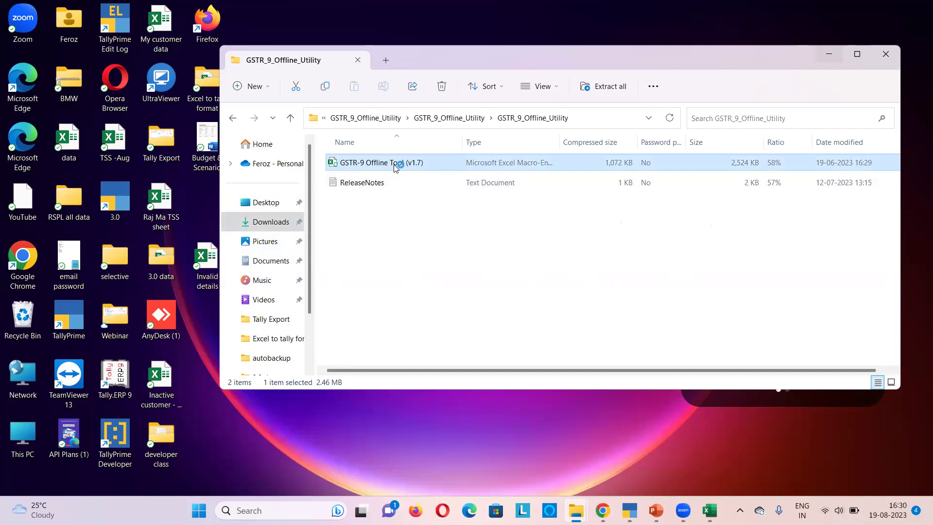
pyautogui.doubleClick(395, 167)
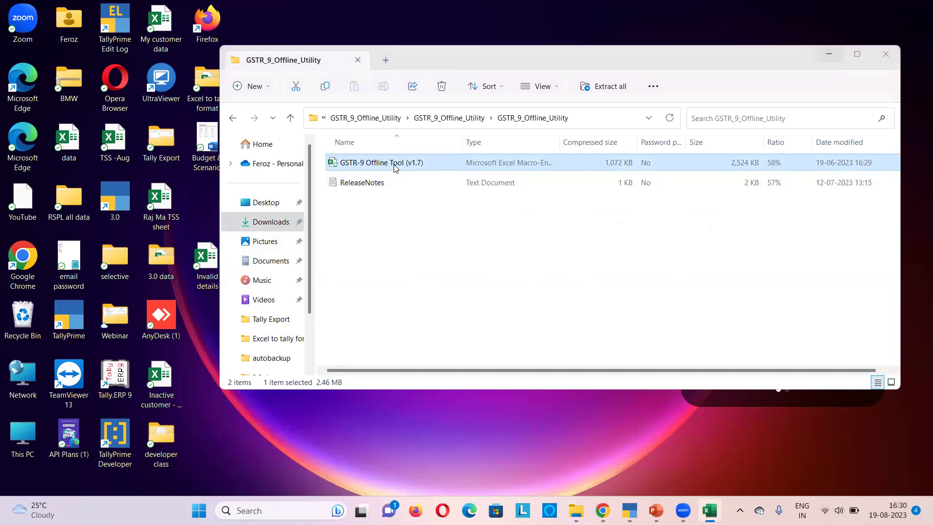